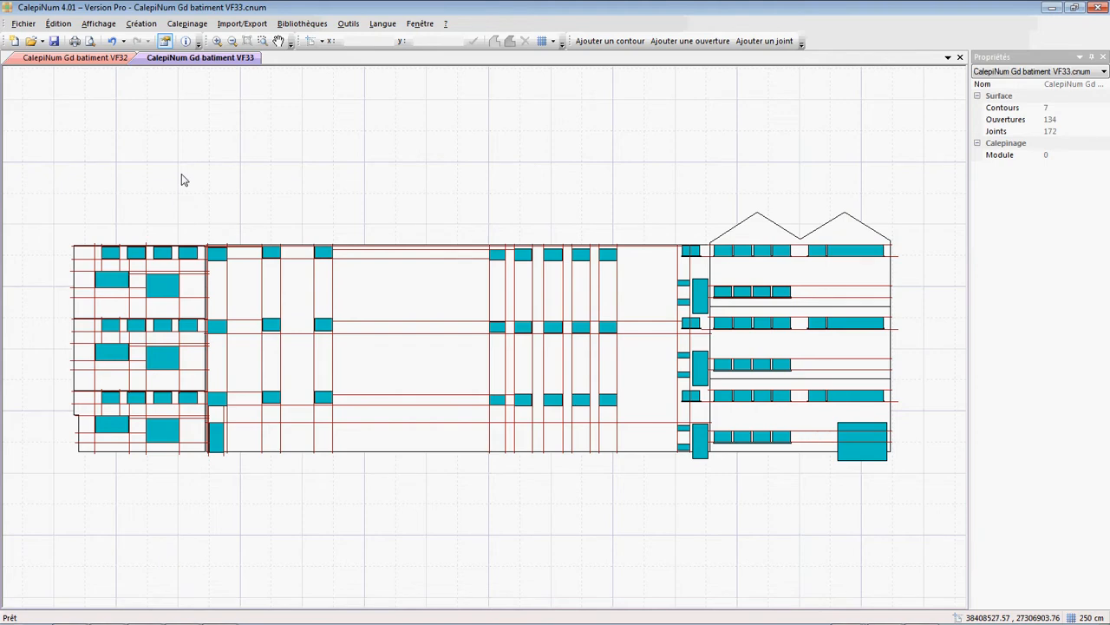
Select the entire façade drawing and generate its modules with the layout by joints (Calepinage par joints)
{"action": "left_click", "coordinate": [323, 264]}
{"action": "mouse_move", "coordinate": [45, 181]}
{"action": "left_mouse_down"}
{"action": "mouse_move", "coordinate": [69, 211]}
{"action": "mouse_move", "coordinate": [691, 480]}
{"action": "mouse_move", "coordinate": [944, 544]}
{"action": "left_mouse_up"}
{"action": "right_click", "coordinate": [395, 423]}
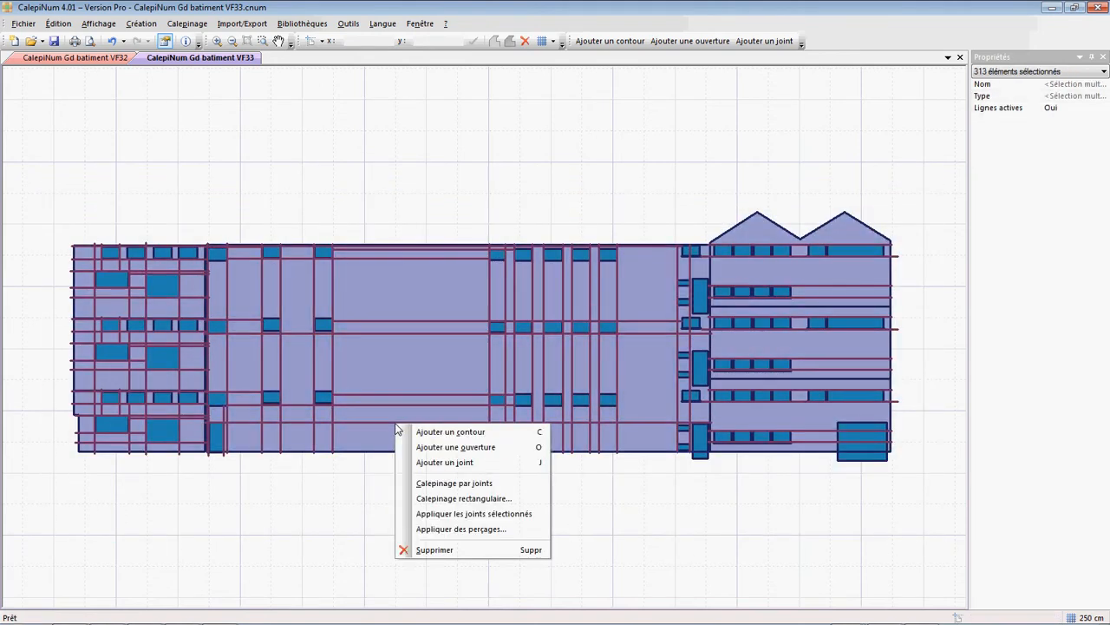
{"action": "left_click", "coordinate": [448, 485]}
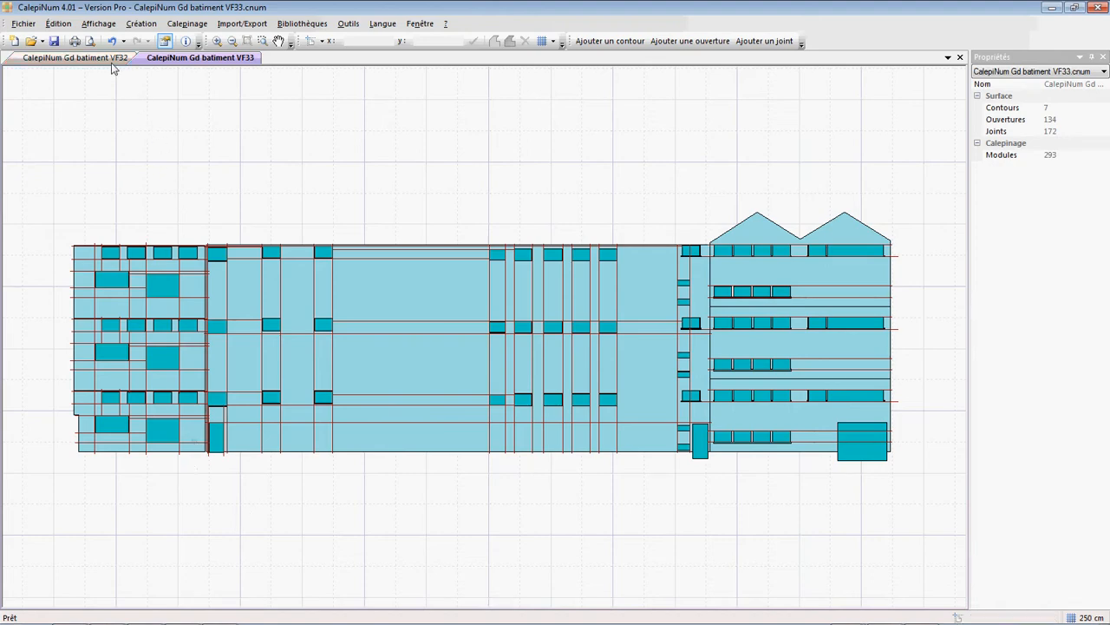
Select all modules and set up a rectangular layout using fixed dimensions with propagation and the current zone as reference
{"action": "left_click", "coordinate": [58, 23]}
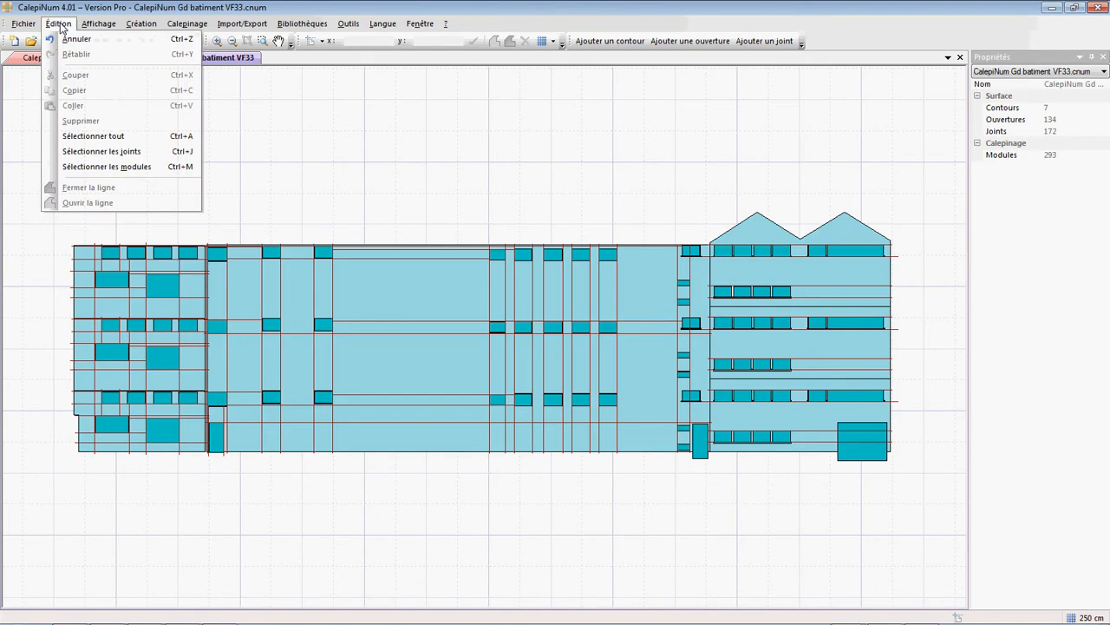
{"action": "left_click", "coordinate": [89, 167]}
{"action": "right_click", "coordinate": [380, 306]}
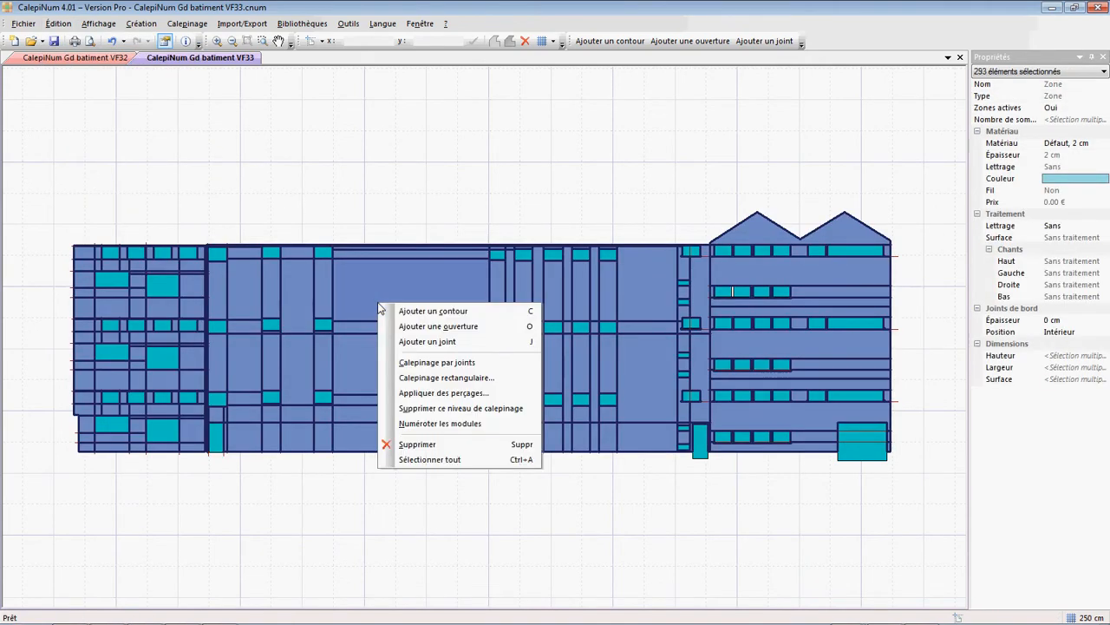
{"action": "left_click", "coordinate": [444, 381]}
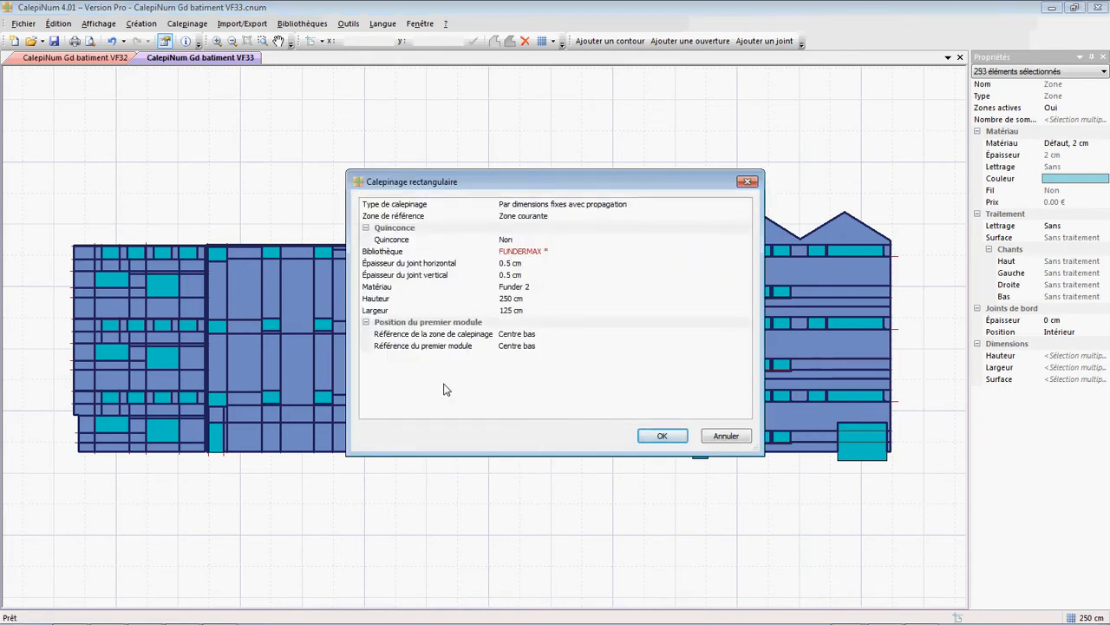
{"action": "left_click", "coordinate": [570, 205]}
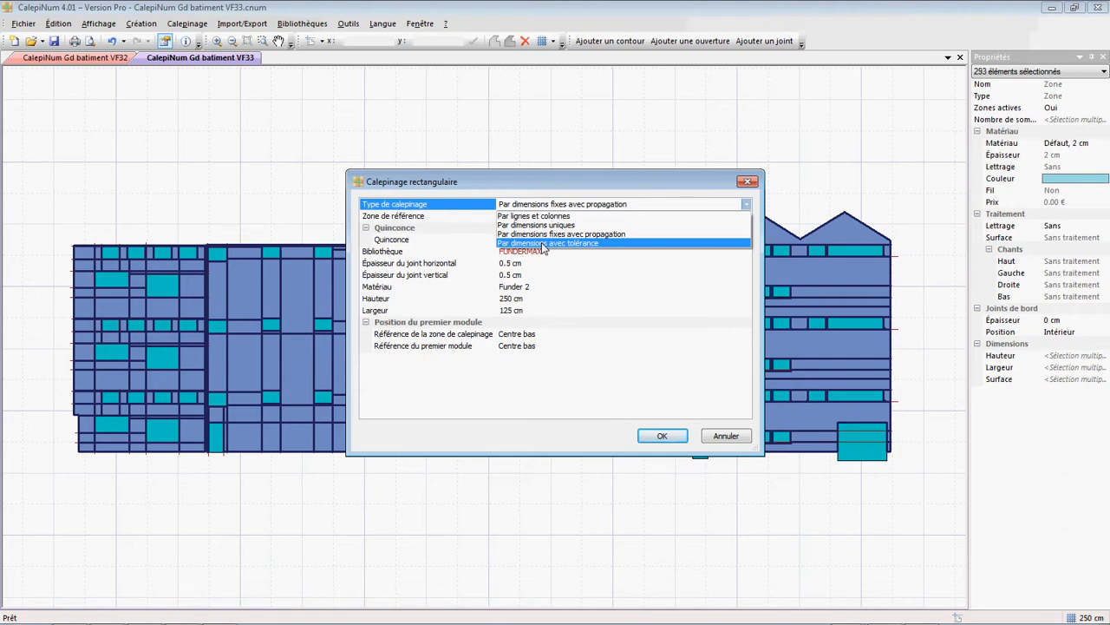
{"action": "left_click", "coordinate": [570, 235]}
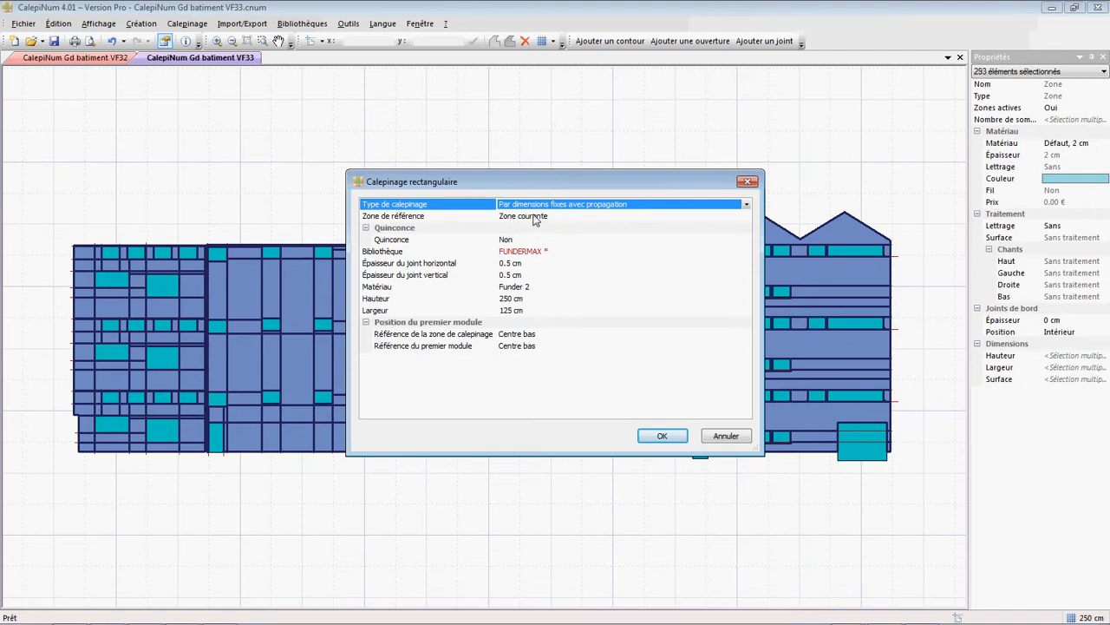
{"action": "left_click", "coordinate": [535, 219]}
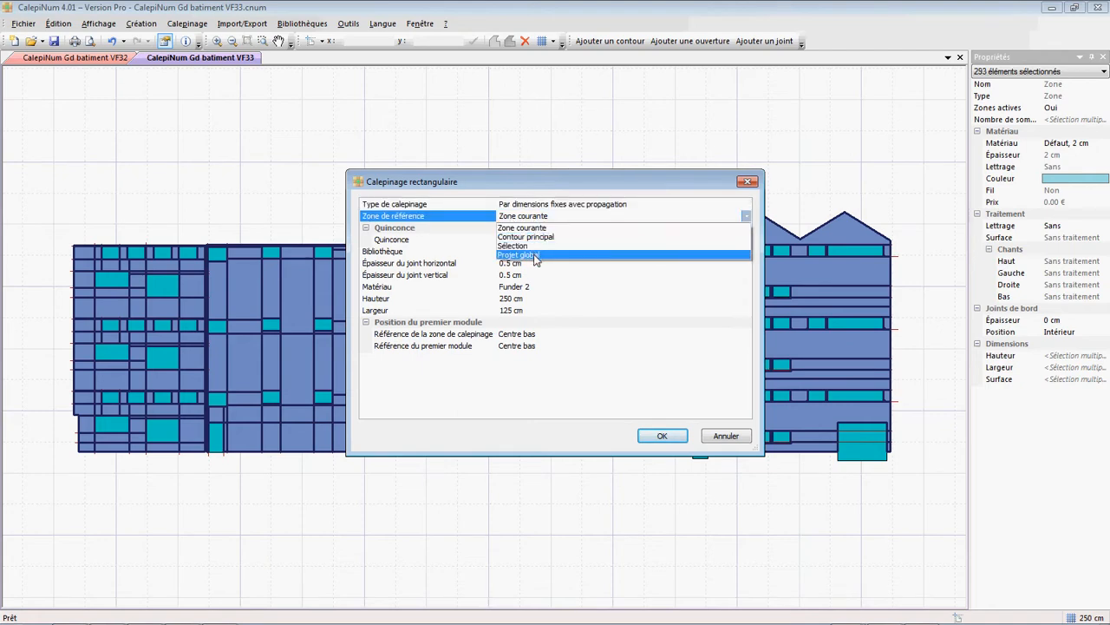
{"action": "left_click", "coordinate": [572, 228]}
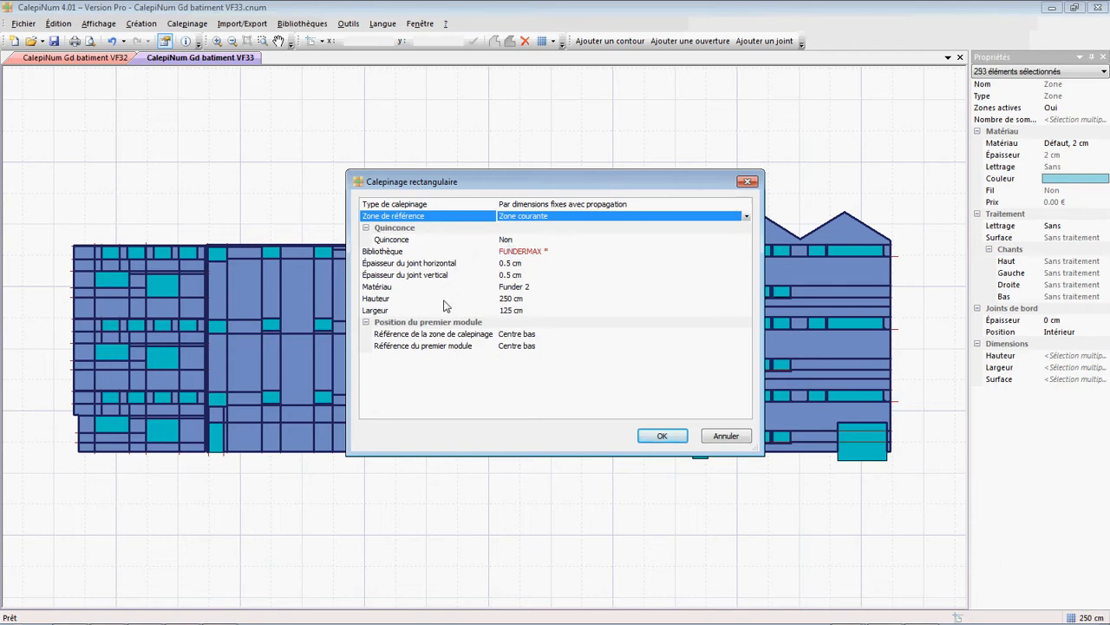
Examine the reference position options for the zone and first module, and the 840*118, Défaut and FUNDERMAX presets in the layout library
{"action": "left_click", "coordinate": [707, 338]}
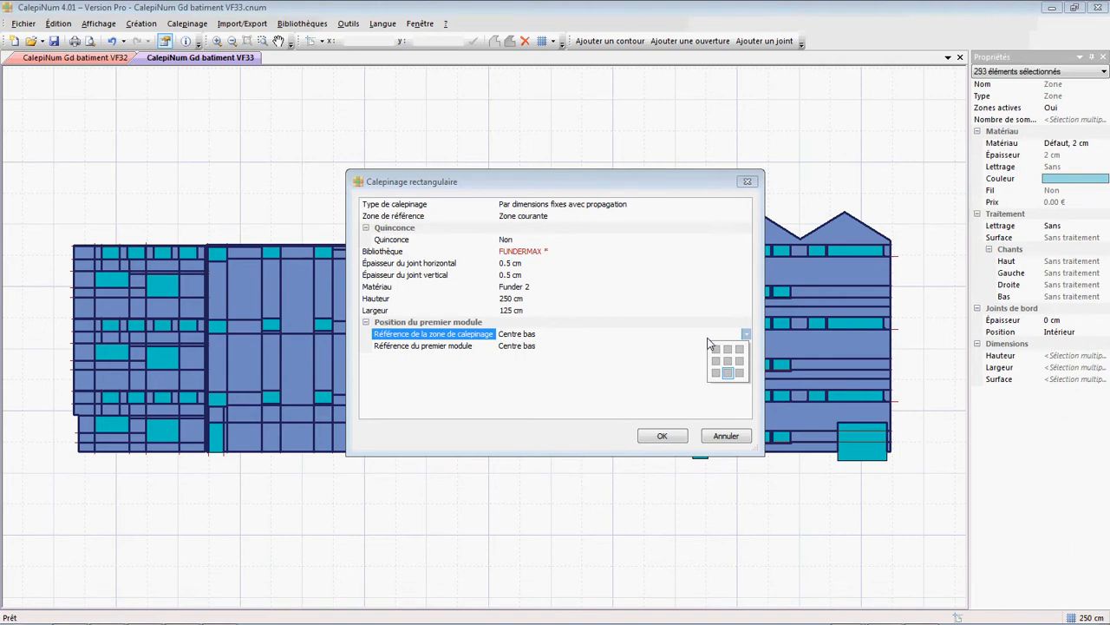
{"action": "left_click", "coordinate": [694, 347]}
{"action": "left_click", "coordinate": [694, 349]}
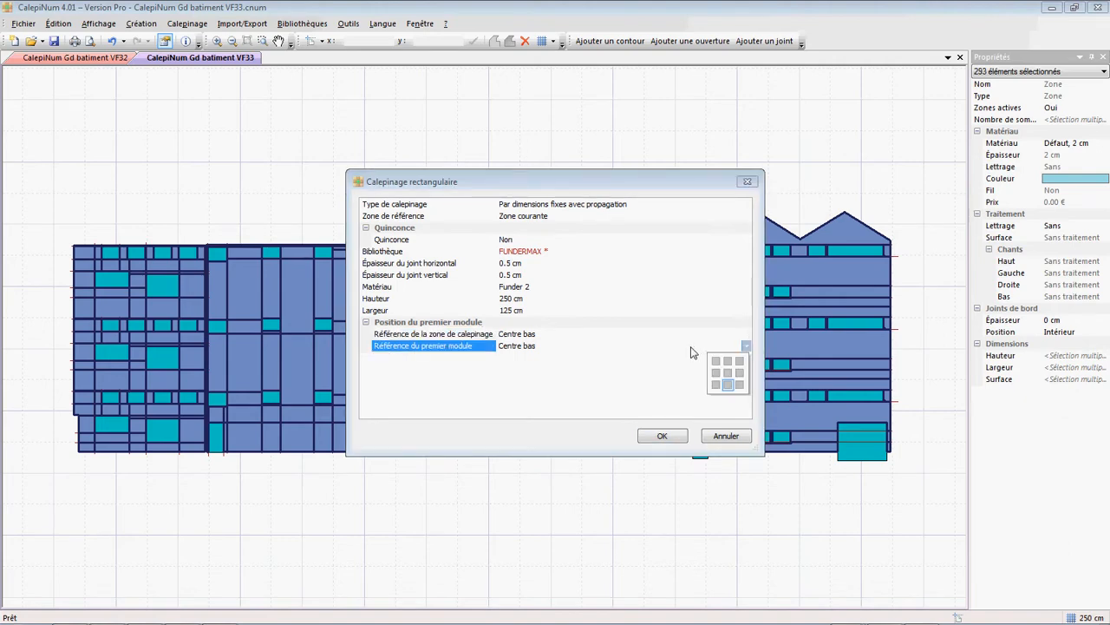
{"action": "left_click", "coordinate": [584, 250]}
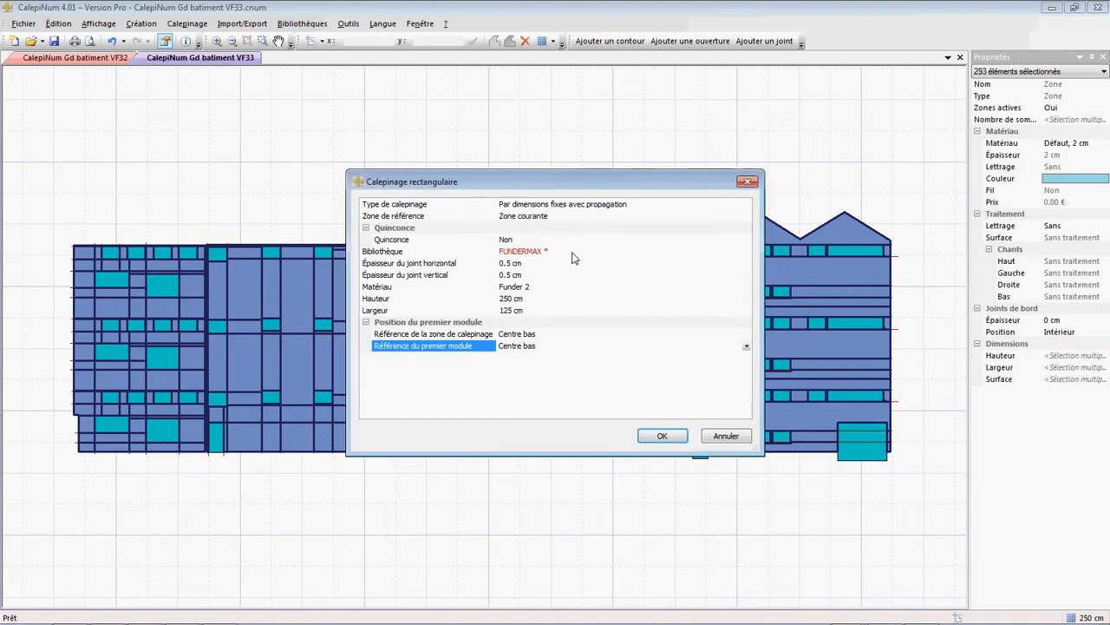
{"action": "left_click", "coordinate": [573, 254]}
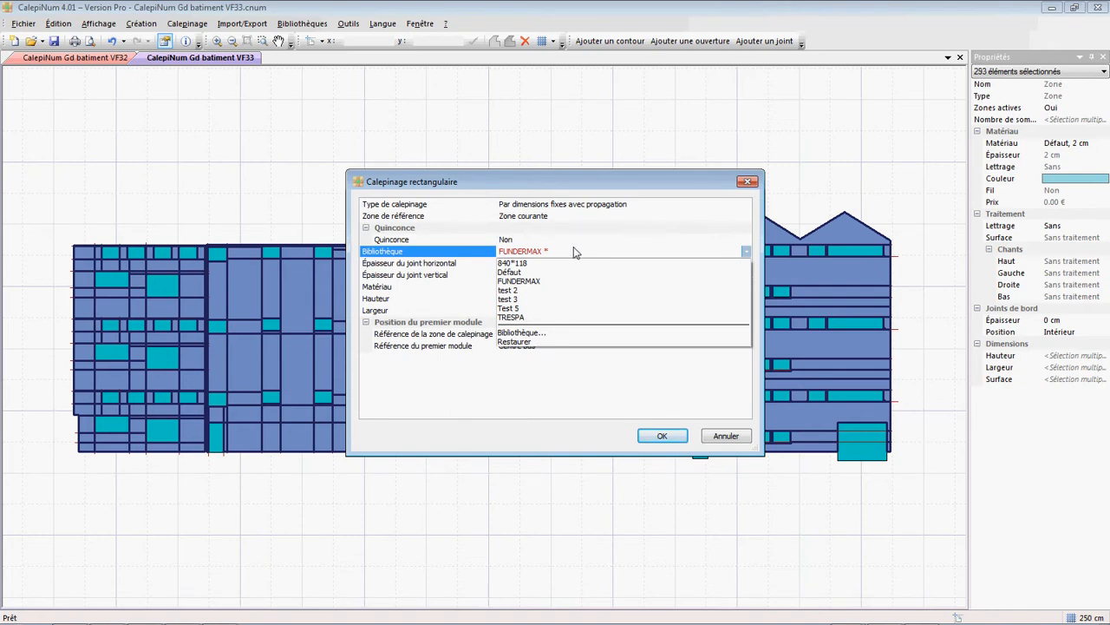
{"action": "left_click", "coordinate": [562, 334]}
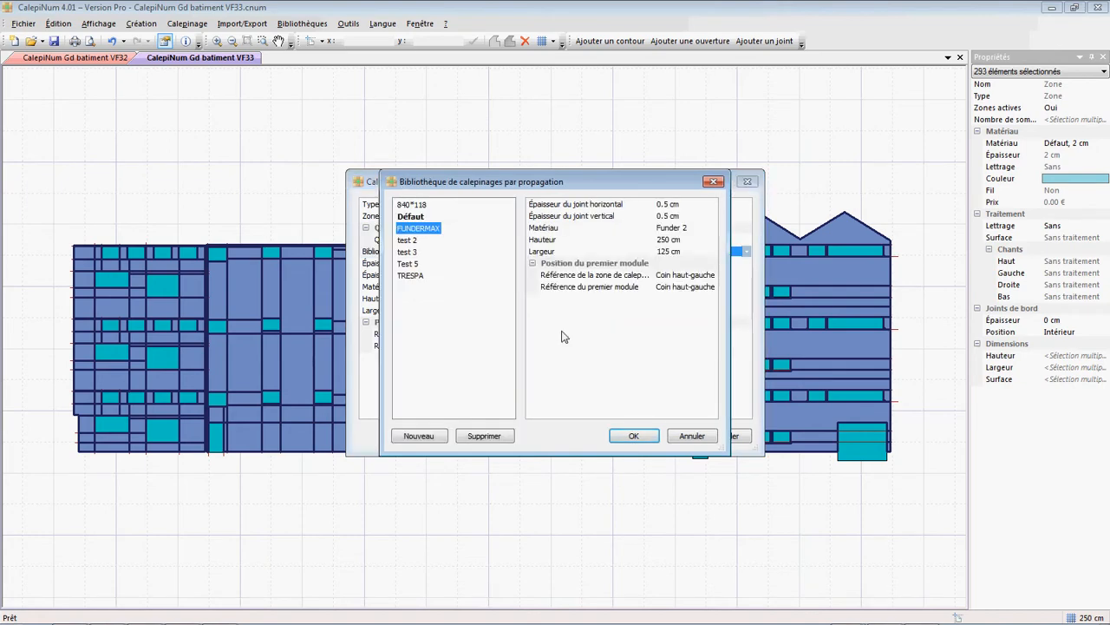
{"action": "left_click", "coordinate": [413, 206]}
{"action": "left_click", "coordinate": [414, 217]}
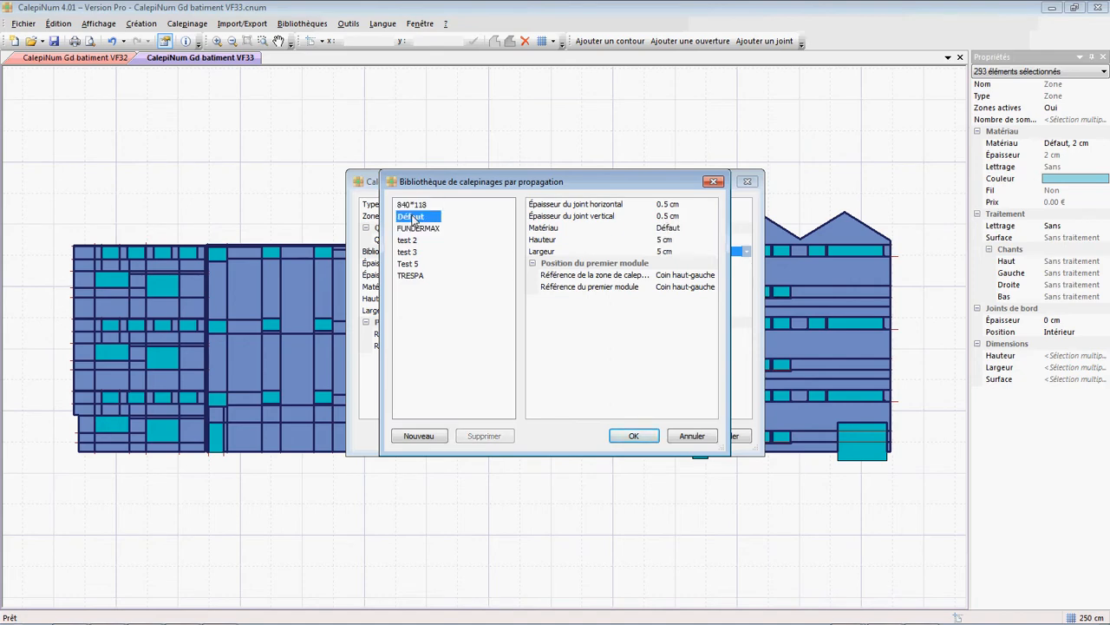
{"action": "left_click", "coordinate": [415, 229]}
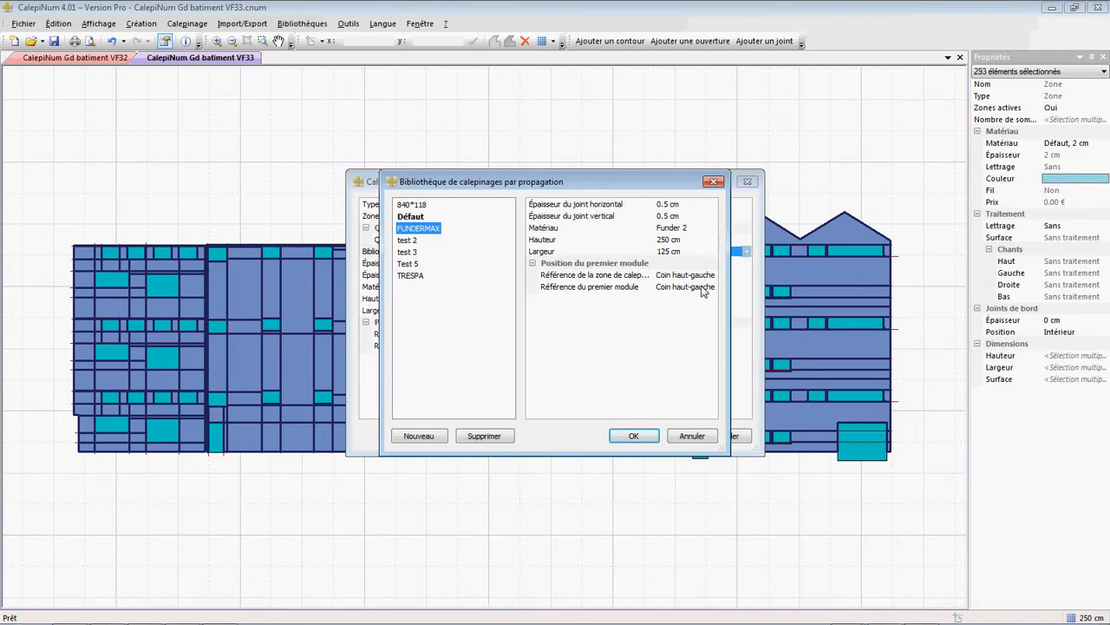
{"action": "left_click", "coordinate": [704, 438]}
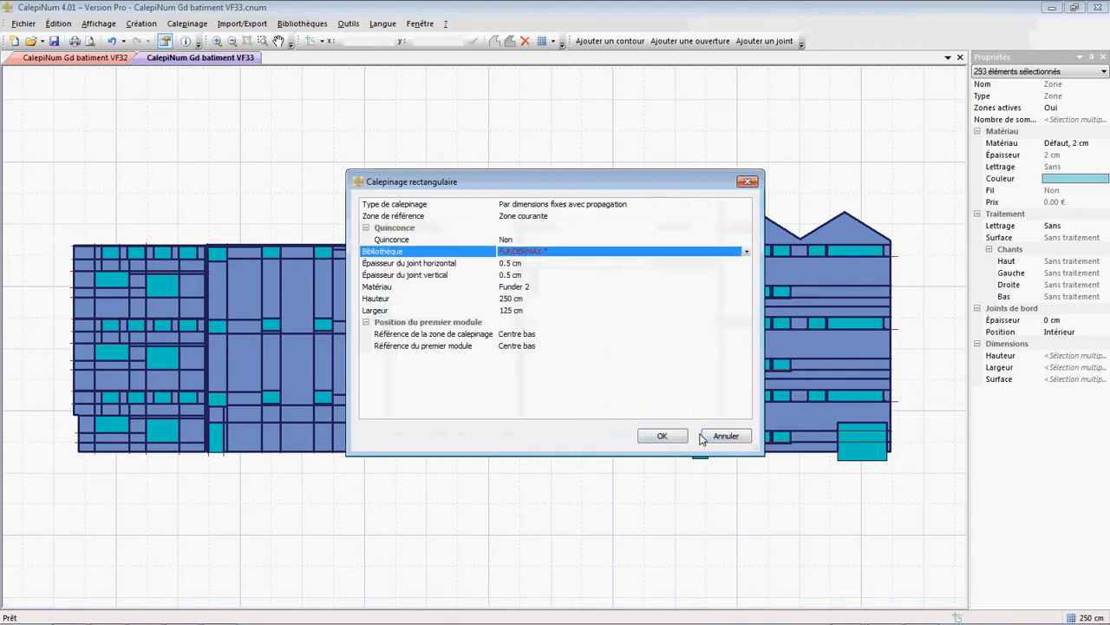
Apply the rectangular layout with the FUNDERMAX library, 0.5 cm joints, Funder 2 material and modules 250 cm high by 125 cm wide
{"action": "left_click", "coordinate": [621, 256]}
{"action": "left_click", "coordinate": [621, 256]}
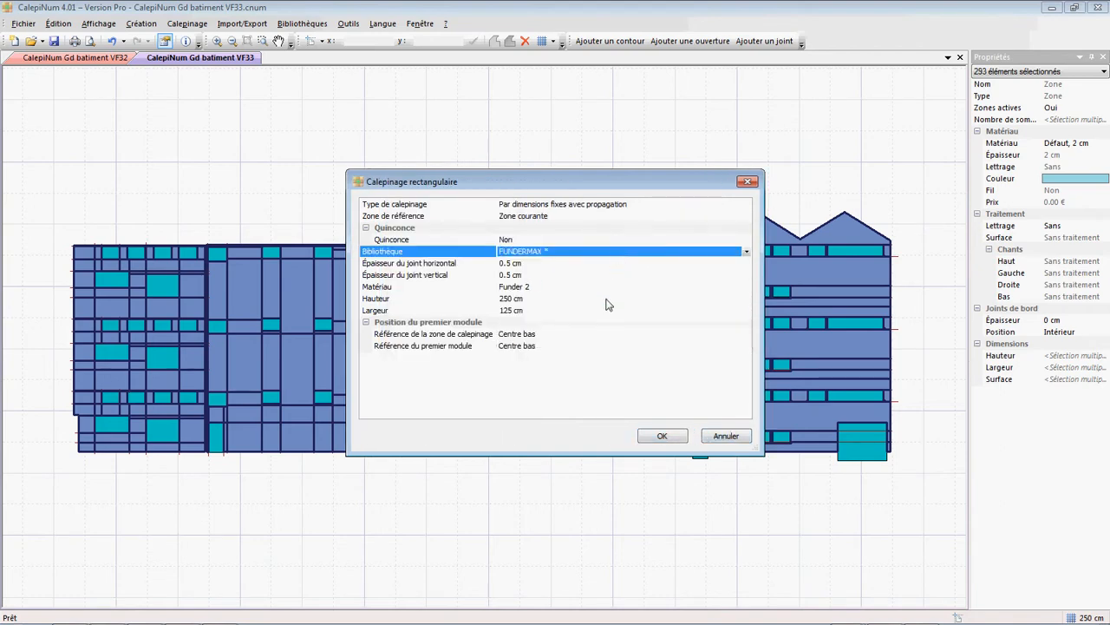
{"action": "left_click", "coordinate": [612, 263]}
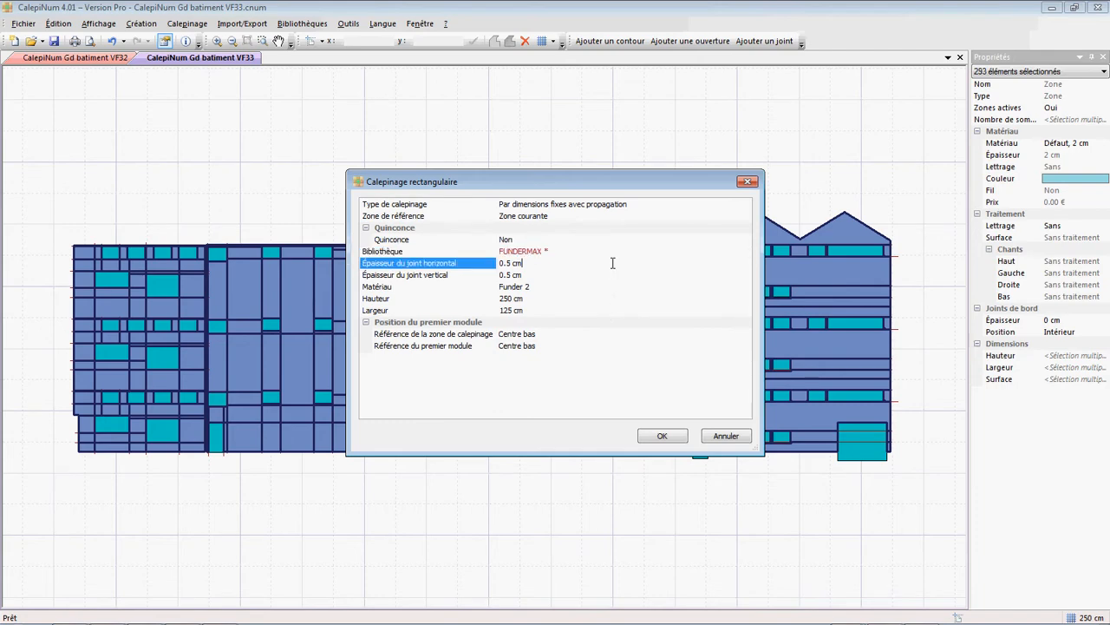
{"action": "left_click", "coordinate": [565, 389]}
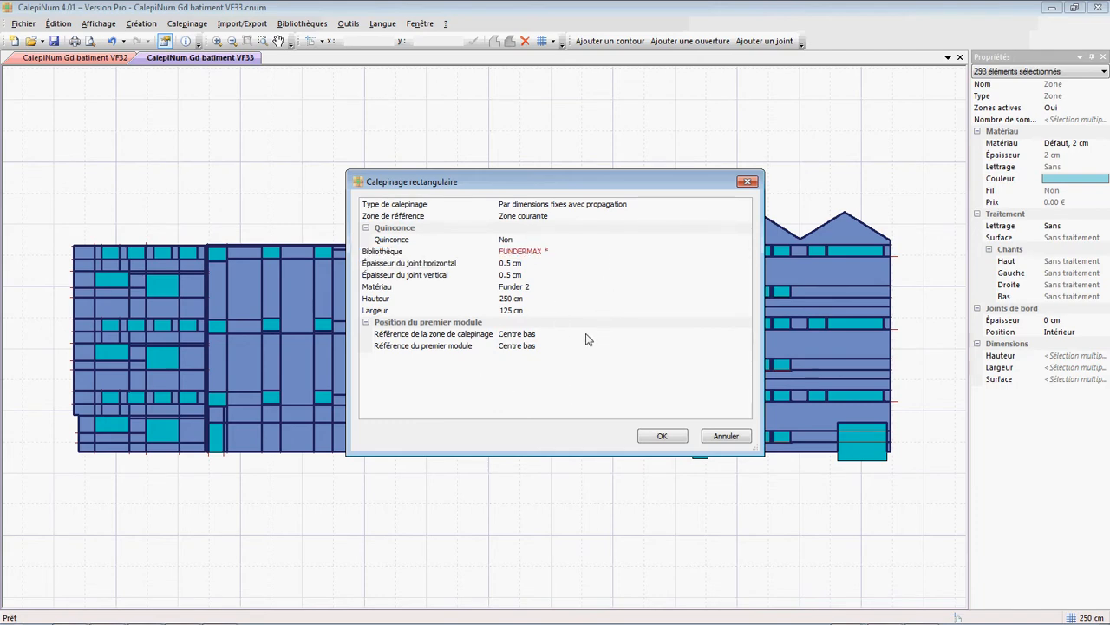
{"action": "left_click", "coordinate": [664, 437]}
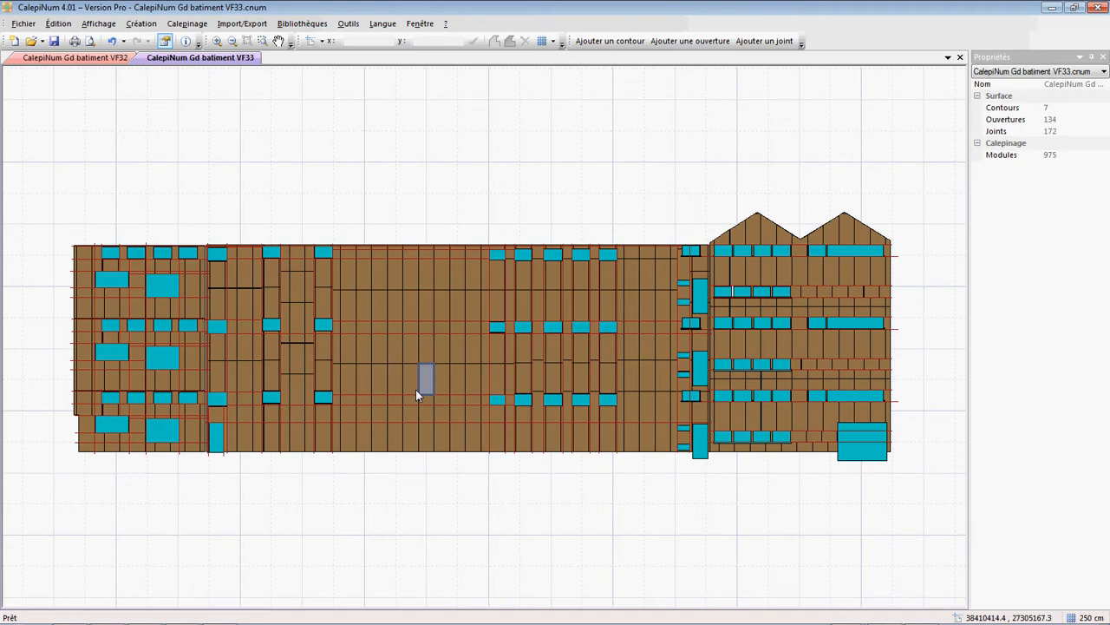
Change the material of four scattered modules in the façade's central section to Funder 1, 2 cm
{"action": "left_click", "coordinate": [365, 281]}
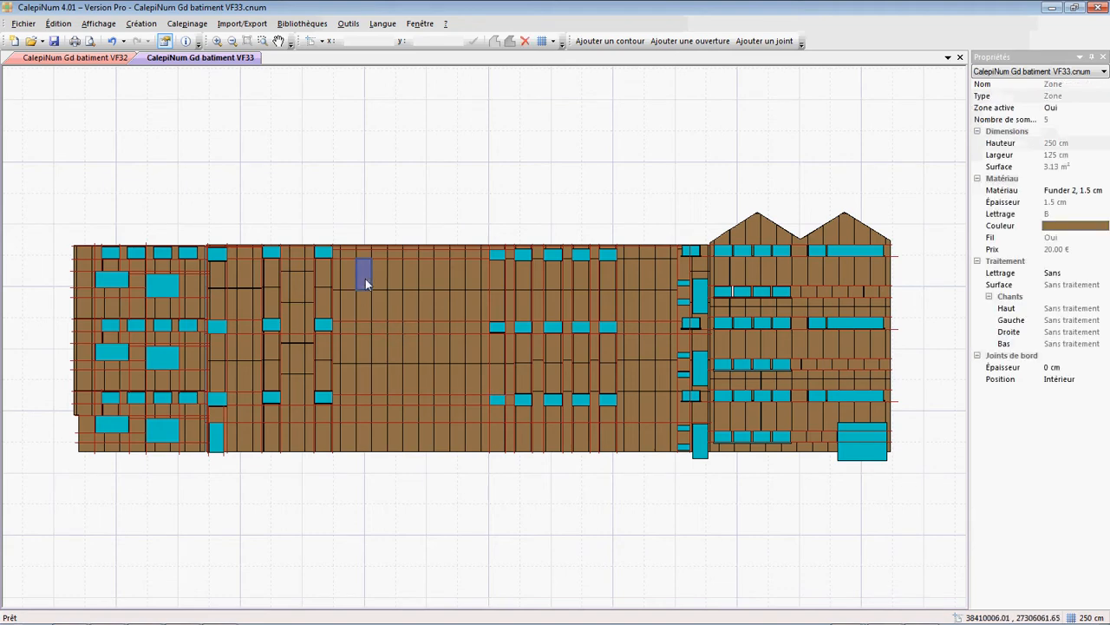
{"action": "left_click", "coordinate": [413, 344], "text": "ctrl"}
{"action": "left_click", "coordinate": [395, 385], "text": "ctrl"}
{"action": "left_click", "coordinate": [439, 438], "text": "ctrl"}
{"action": "left_click", "coordinate": [1073, 144]}
{"action": "left_click", "coordinate": [1074, 145]}
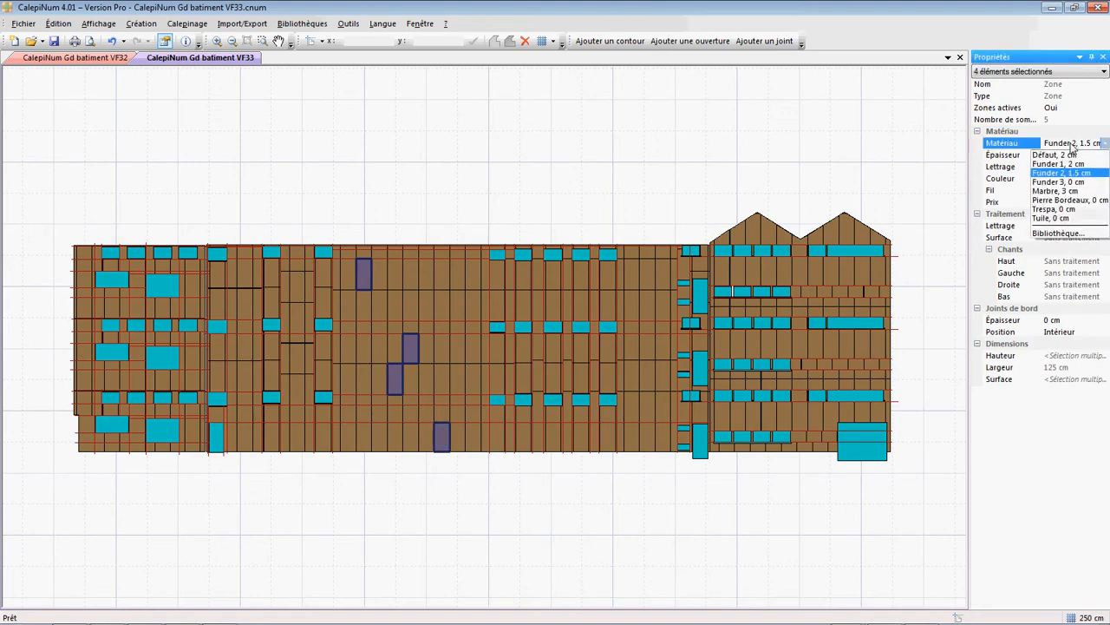
{"action": "left_click", "coordinate": [1073, 163]}
{"action": "left_click", "coordinate": [669, 150]}
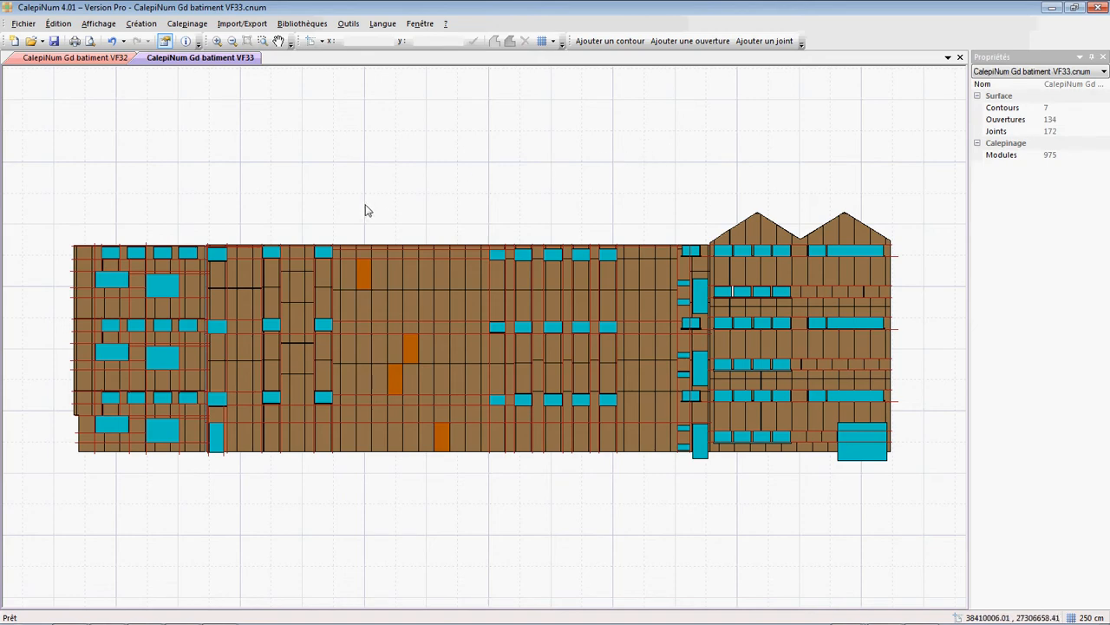
{"action": "middle_click_drag", "start_coordinate": [364, 217], "coordinate": [424, 178]}
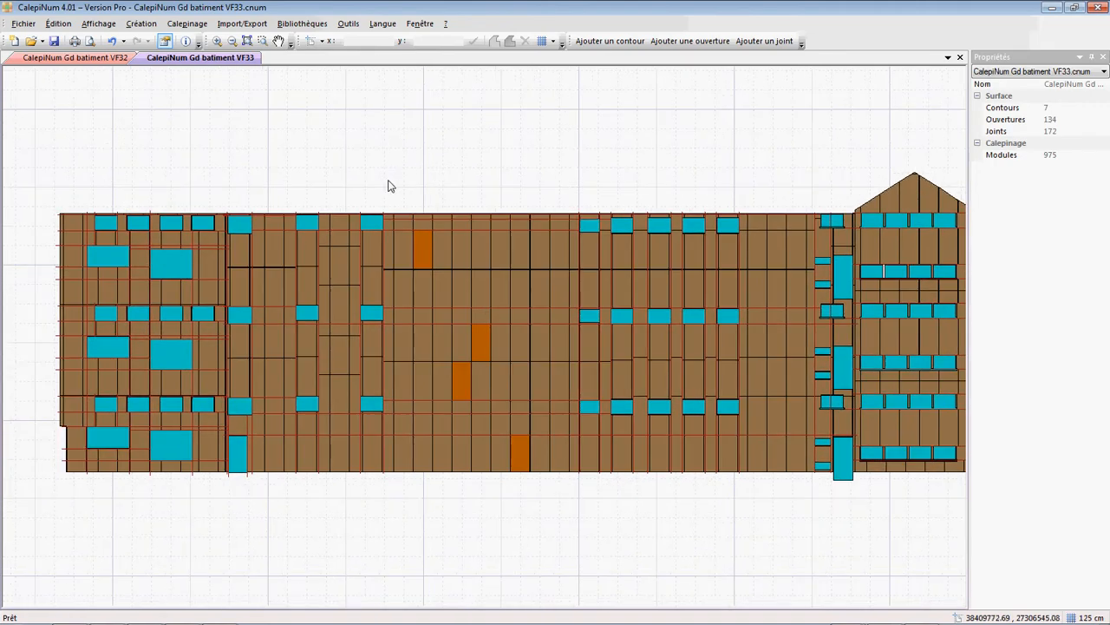
{"action": "scroll", "coordinate": [388, 186], "scroll_direction": "down", "scroll_amount": 1}
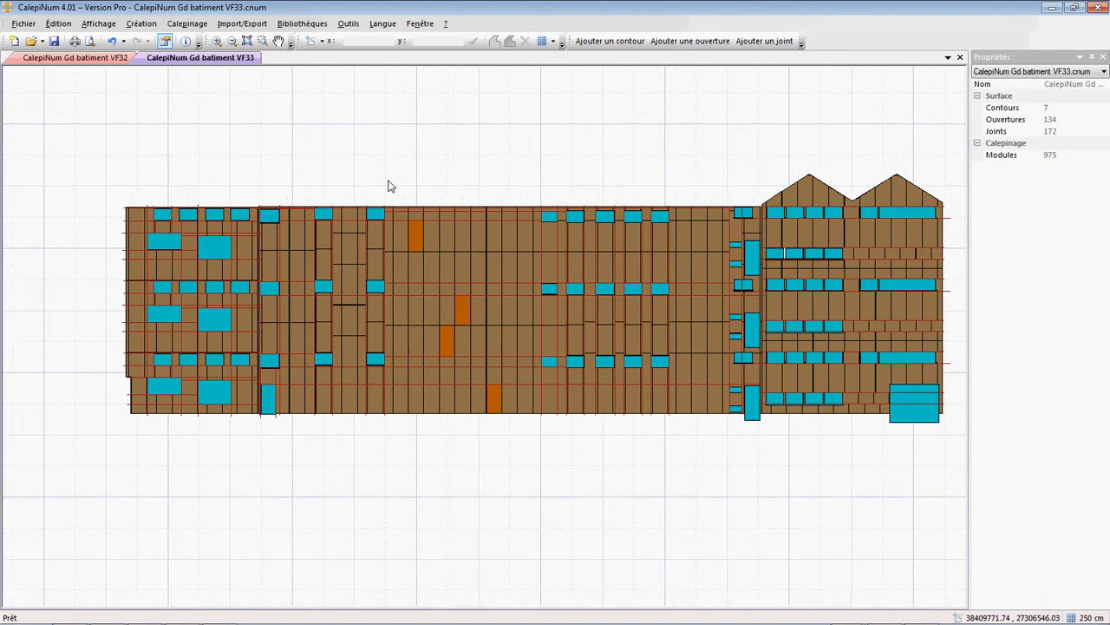
{"action": "middle_click_drag", "start_coordinate": [511, 168], "coordinate": [449, 196]}
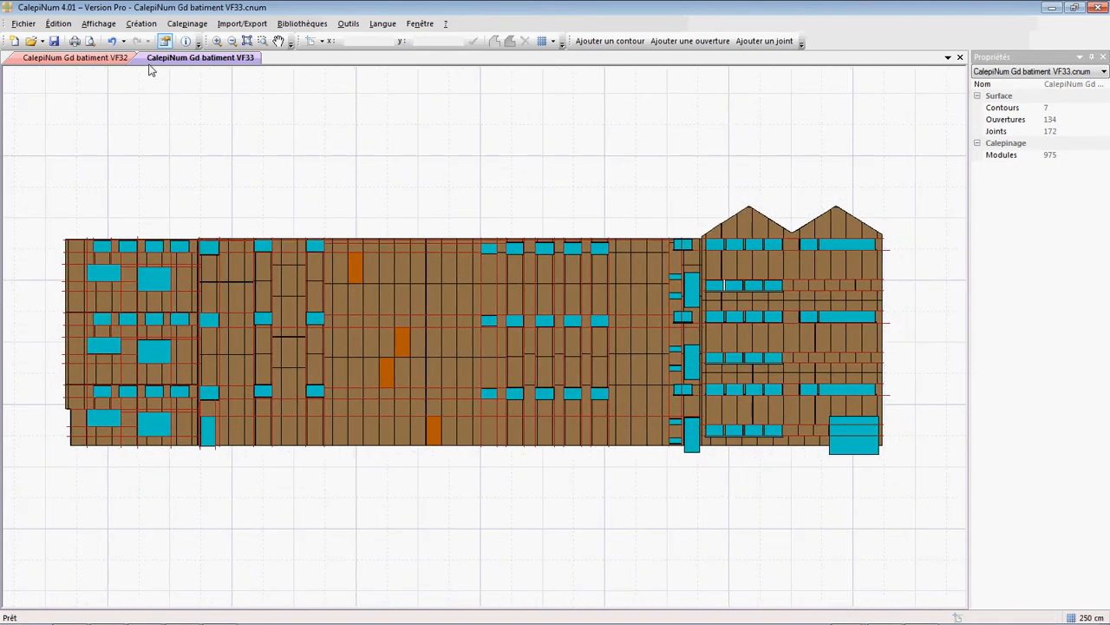
Select all modules of the façade and open the drilling settings (Appliquer des perçages) for them
{"action": "left_click", "coordinate": [58, 23]}
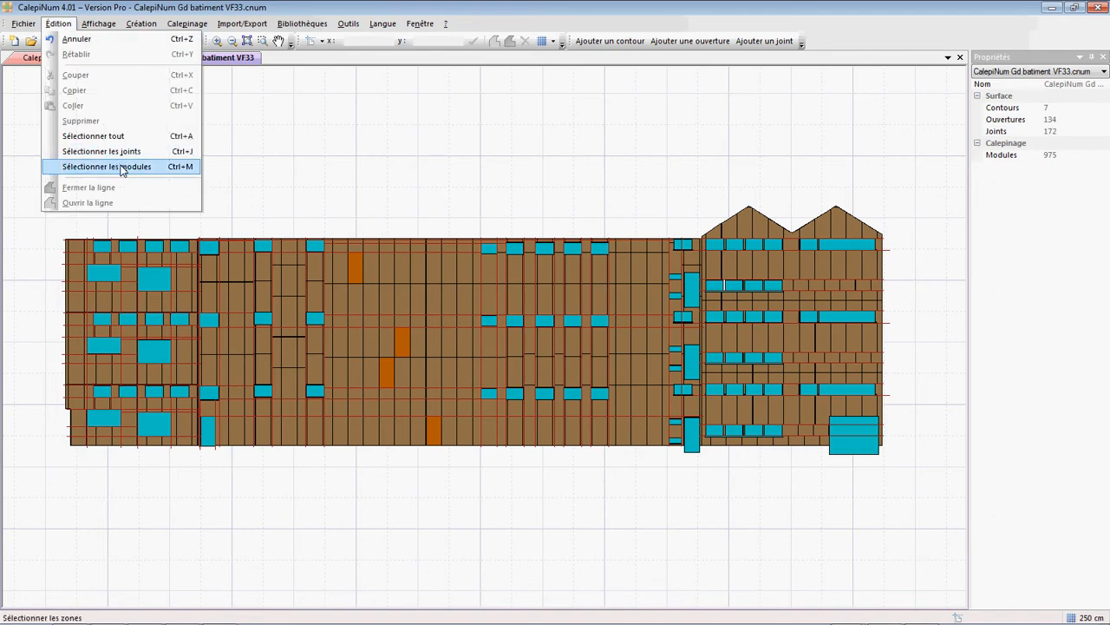
{"action": "left_click", "coordinate": [120, 166]}
{"action": "left_click", "coordinate": [187, 23]}
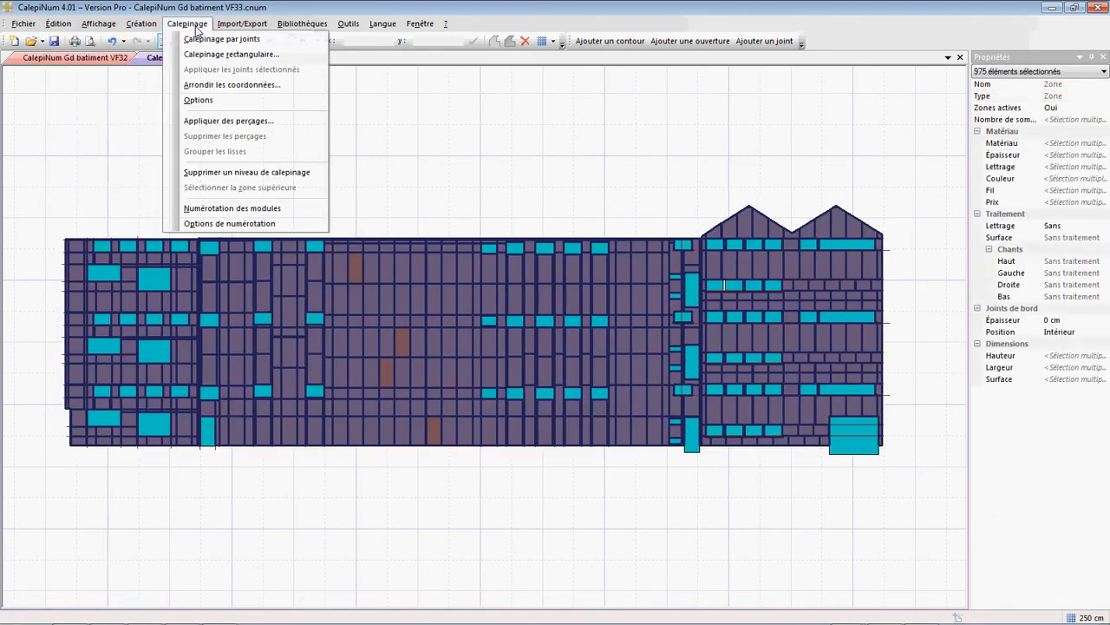
{"action": "left_click", "coordinate": [277, 120]}
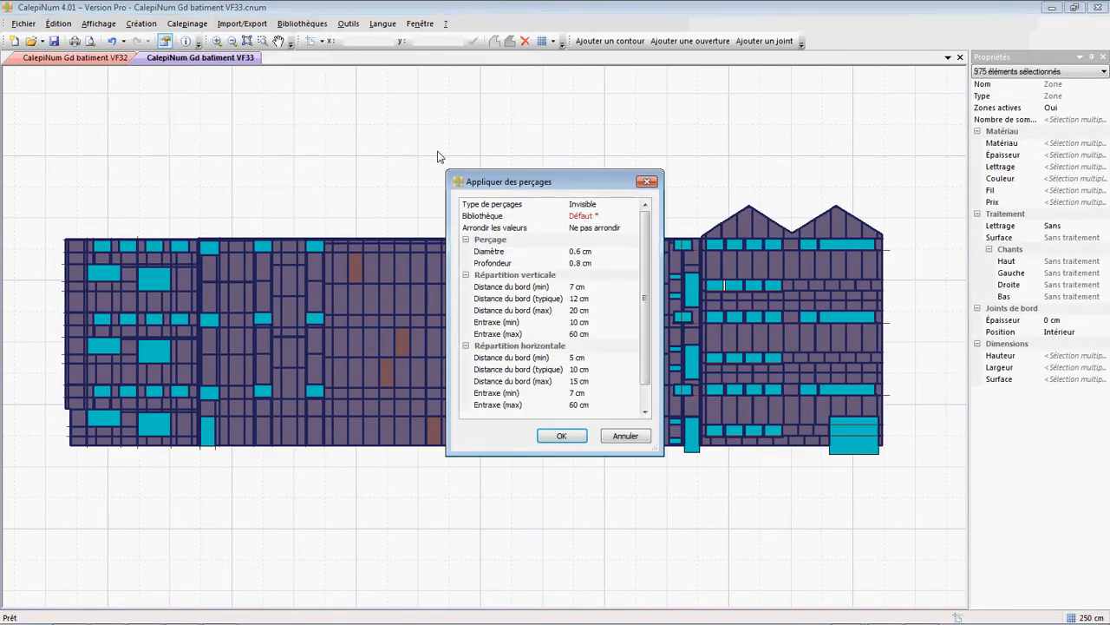
Examine the available drilling types and the library choices for invisible drilling
{"action": "left_click", "coordinate": [606, 206]}
{"action": "left_click", "coordinate": [607, 207]}
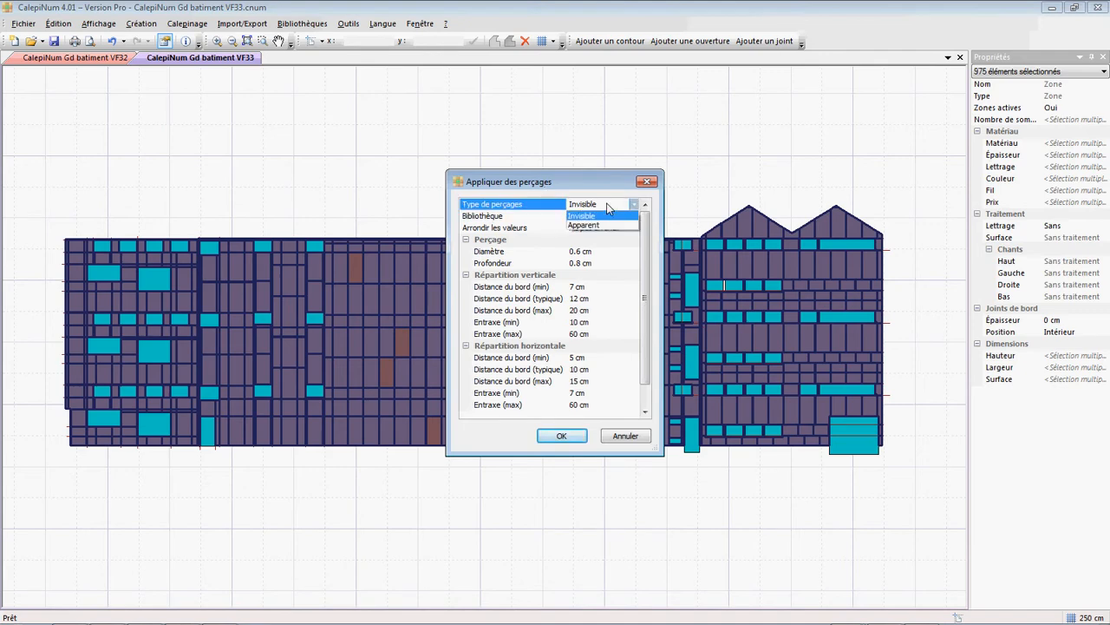
{"action": "left_click", "coordinate": [607, 206]}
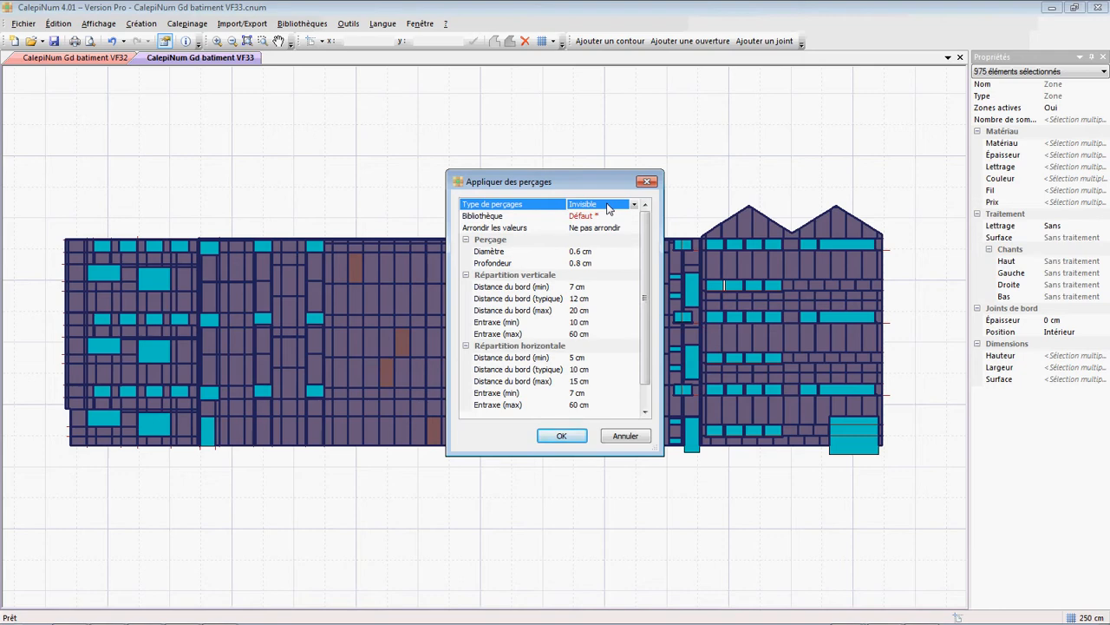
{"action": "left_click", "coordinate": [608, 208]}
{"action": "left_click", "coordinate": [608, 208]}
{"action": "left_click", "coordinate": [598, 217]}
{"action": "left_click", "coordinate": [598, 217]}
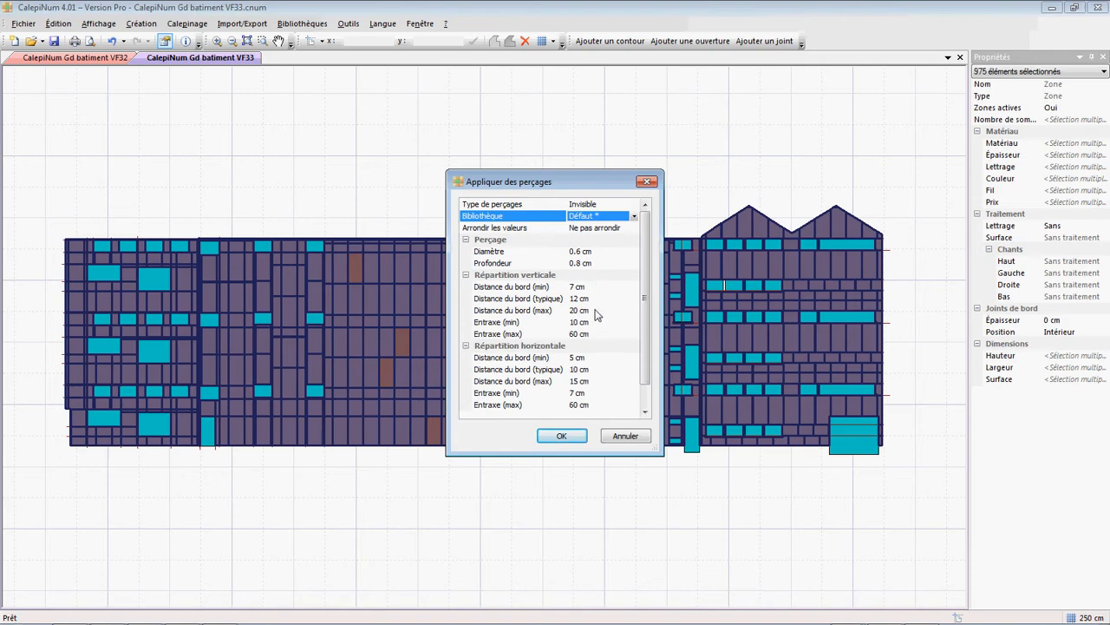
Set the drilling type to Apparent and expand the Entraxe 0.6 spacing settings
{"action": "left_click", "coordinate": [594, 206]}
{"action": "left_click", "coordinate": [596, 225]}
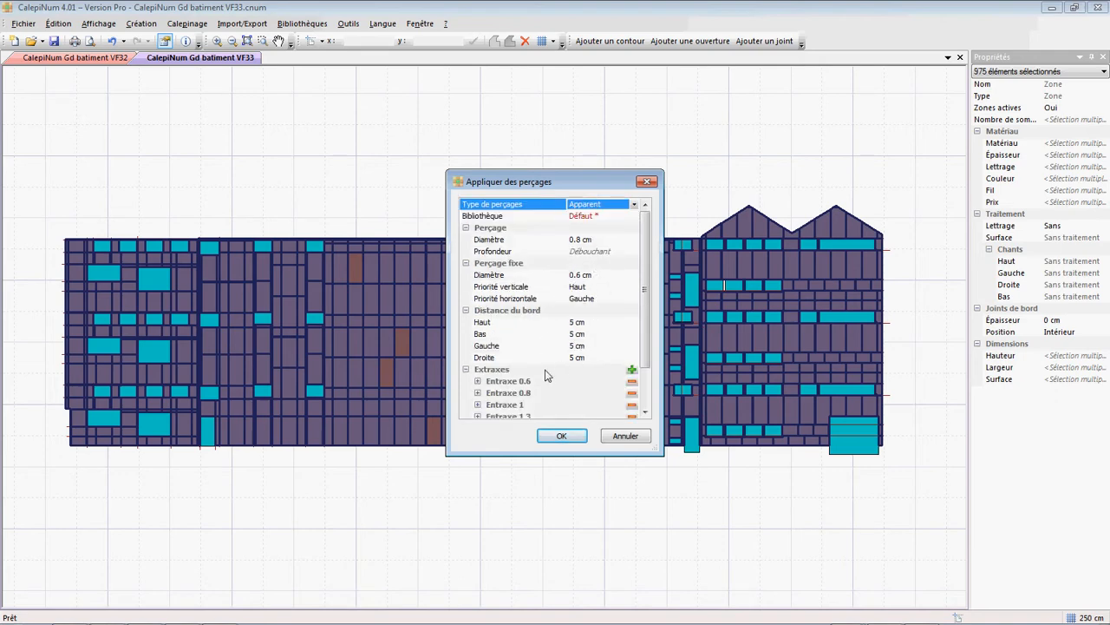
{"action": "left_click", "coordinate": [478, 381]}
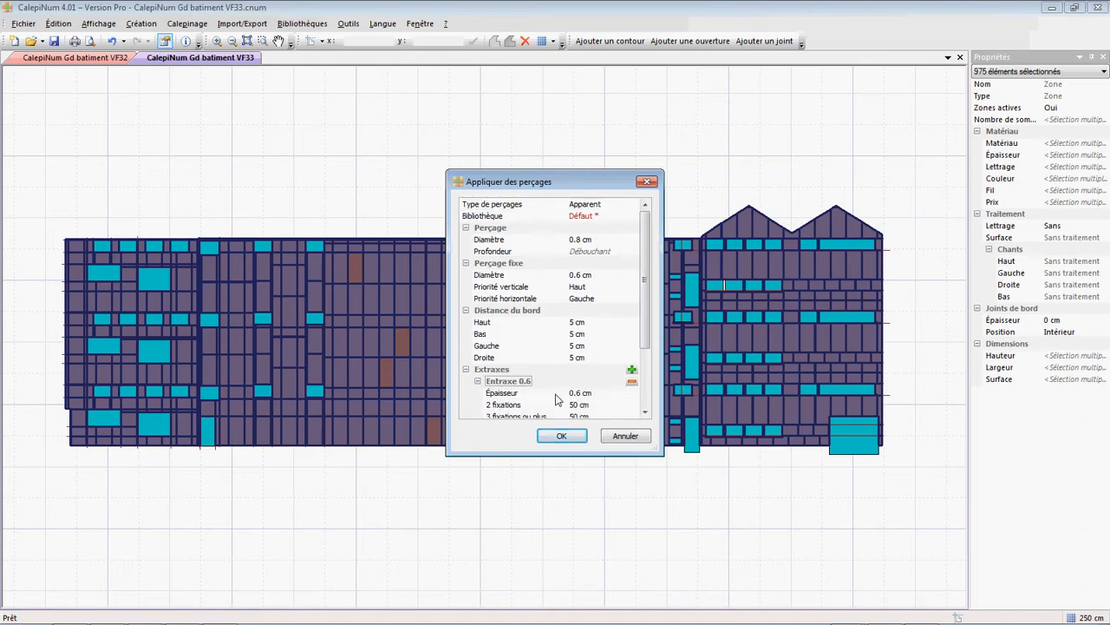
Review the Extraxes spacing settings, set the drilling type to Invisible and apply the drill holes to all façade modules
{"action": "scroll", "coordinate": [646, 342], "scroll_direction": "down", "scroll_amount": 2}
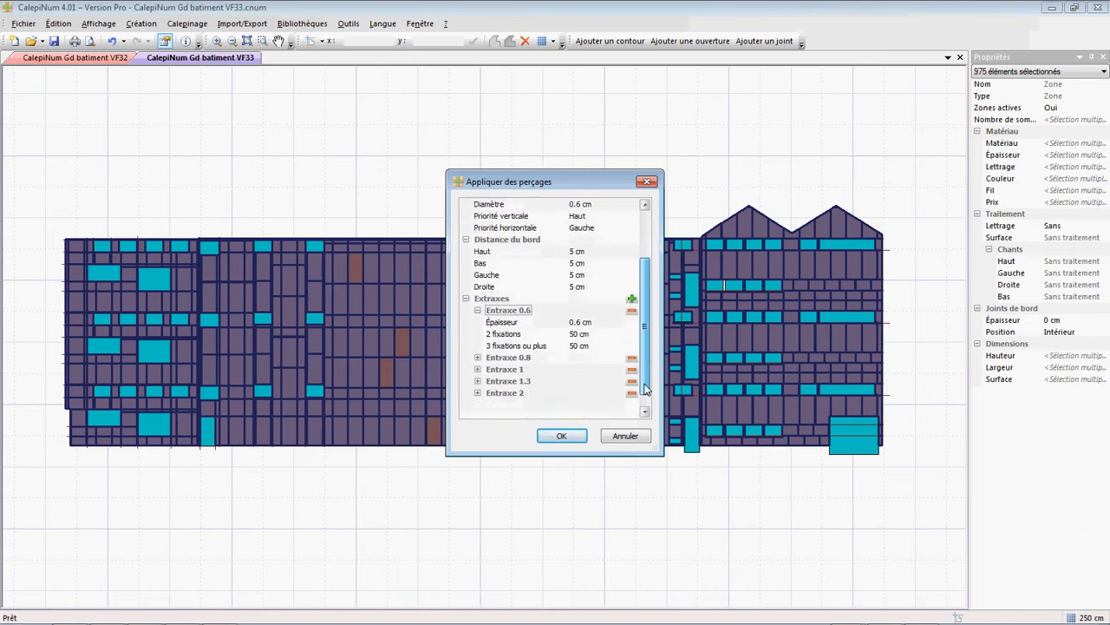
{"action": "scroll", "coordinate": [645, 329], "scroll_direction": "up", "scroll_amount": 2}
{"action": "left_click", "coordinate": [598, 204]}
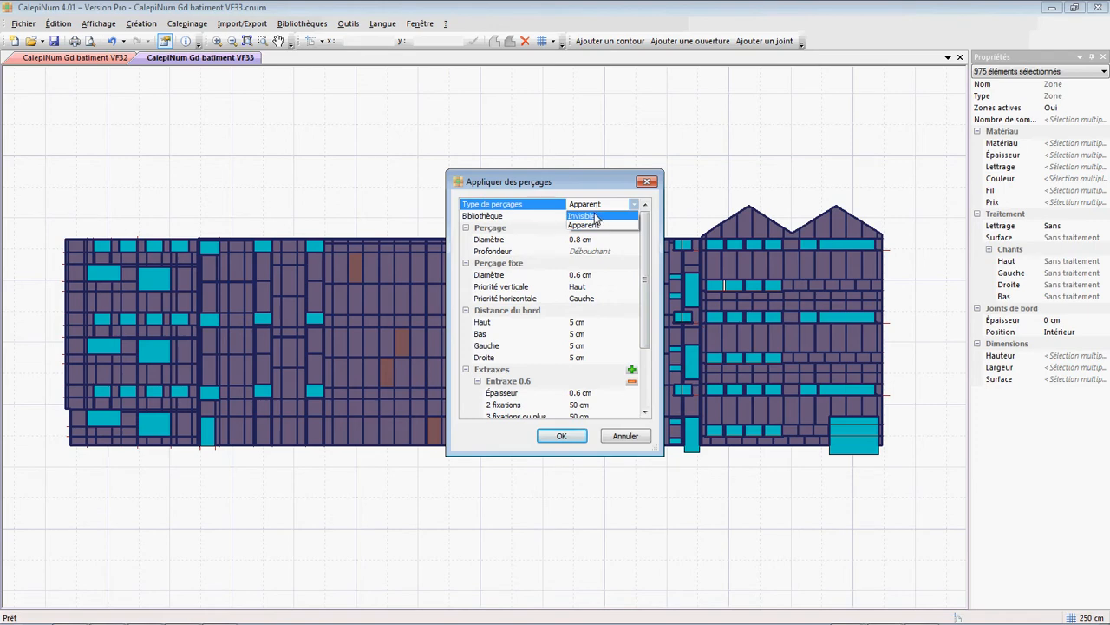
{"action": "left_click", "coordinate": [597, 224]}
{"action": "left_click", "coordinate": [562, 437]}
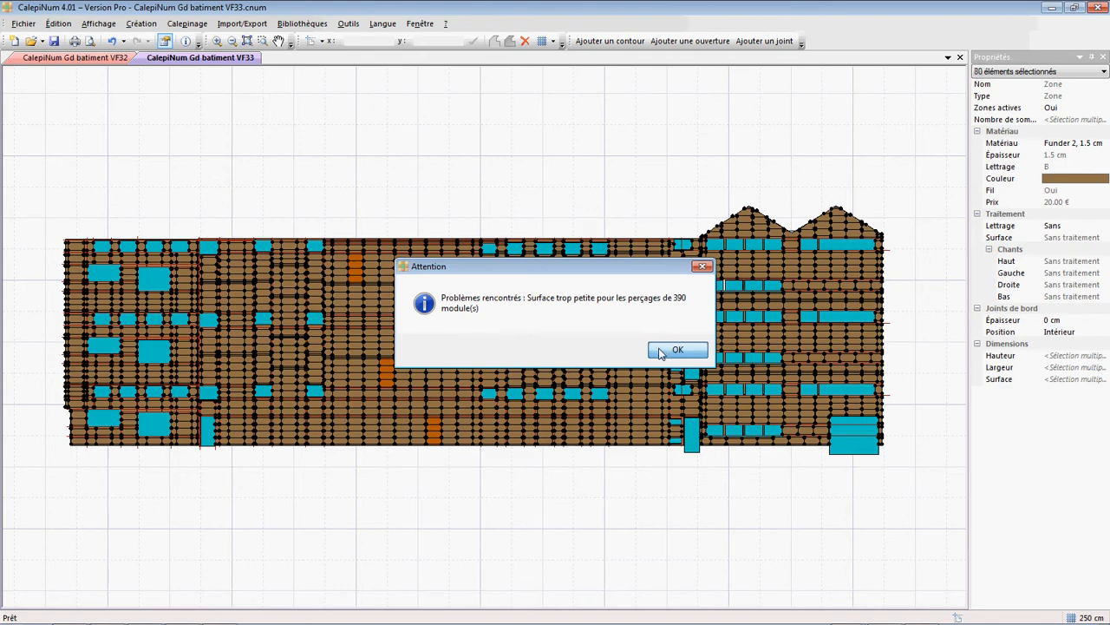
{"action": "left_click", "coordinate": [659, 351]}
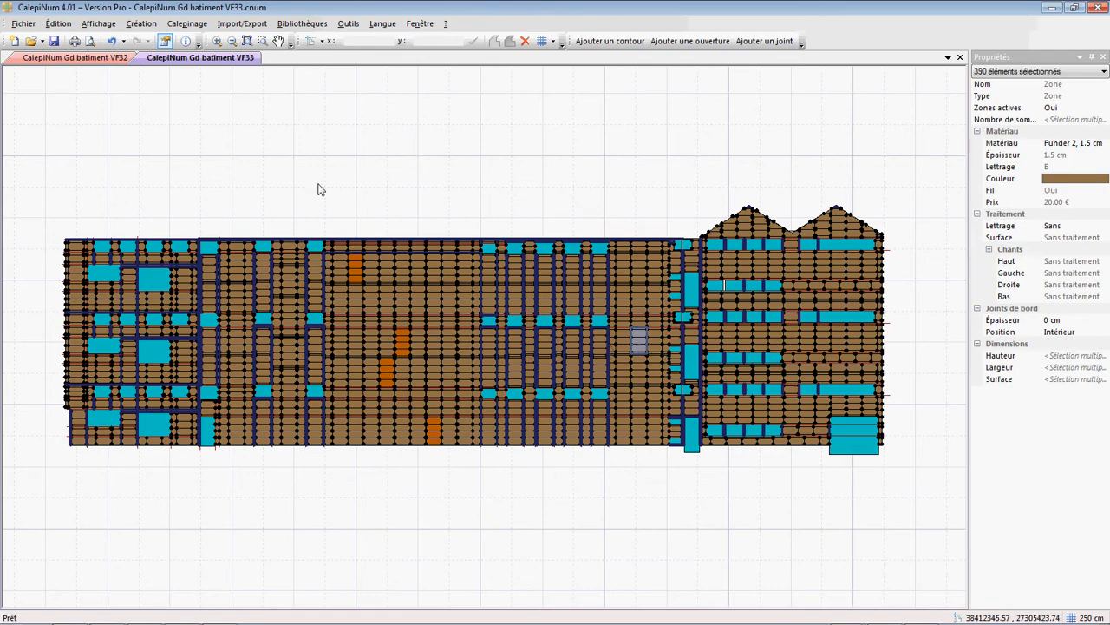
Examine the applied drill holes across the façade, from the upper central modules to the lower area around the stairwell openings
{"action": "scroll", "coordinate": [315, 224], "scroll_direction": "up", "scroll_amount": 5}
{"action": "middle_click_drag", "start_coordinate": [315, 224], "coordinate": [367, 127]}
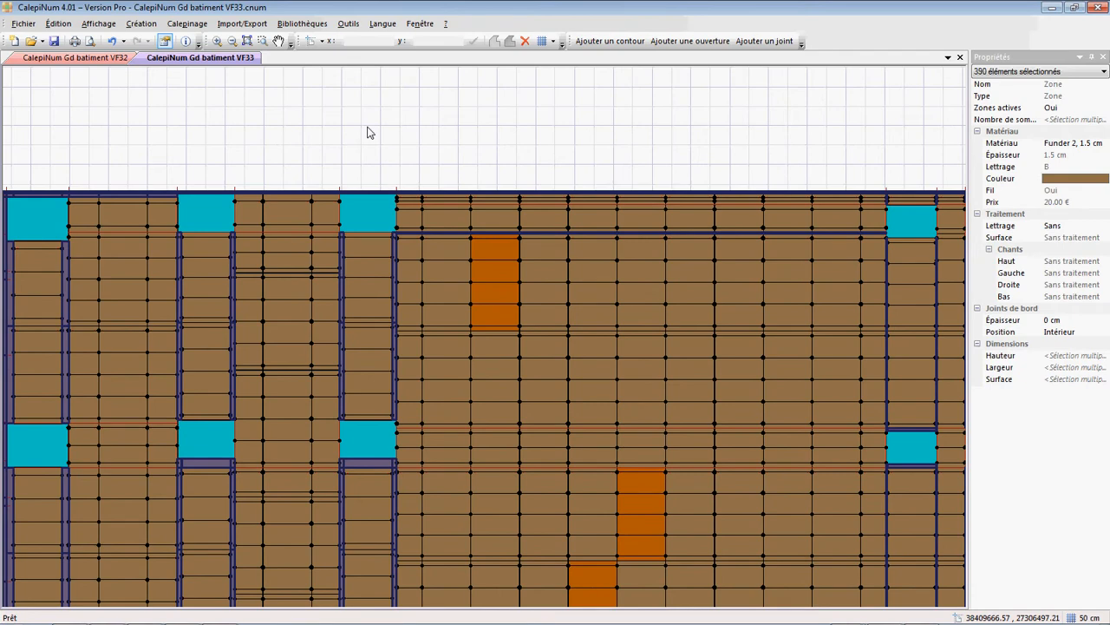
{"action": "scroll", "coordinate": [483, 169], "scroll_direction": "up", "scroll_amount": 1}
{"action": "scroll", "coordinate": [483, 168], "scroll_direction": "up", "scroll_amount": 2}
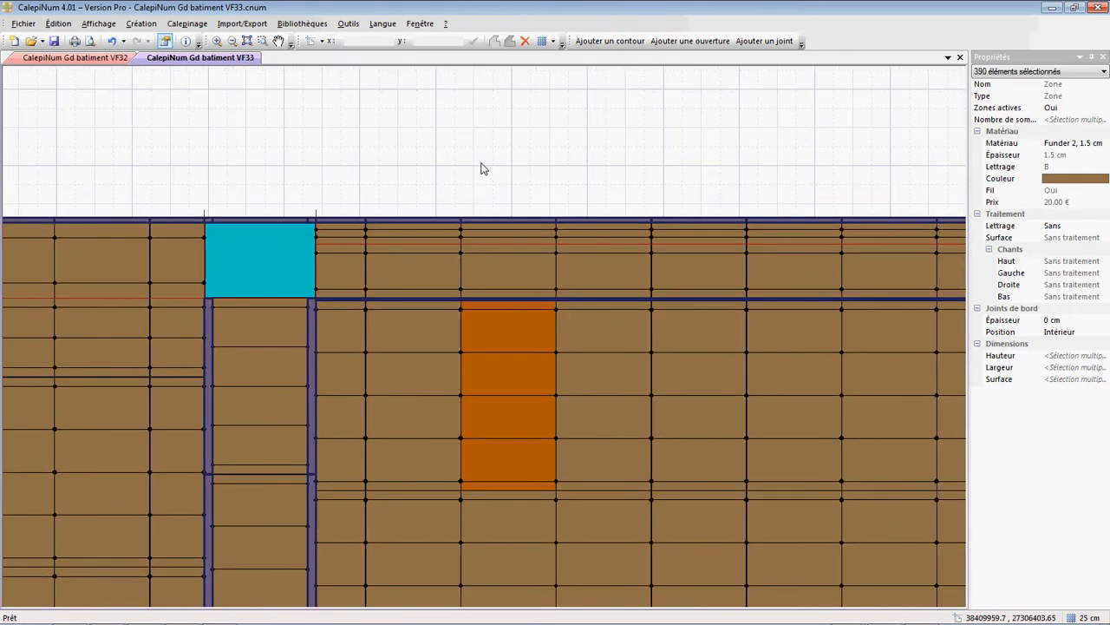
{"action": "scroll", "coordinate": [483, 168], "scroll_direction": "down", "scroll_amount": 3}
{"action": "scroll", "coordinate": [483, 169], "scroll_direction": "down", "scroll_amount": 3}
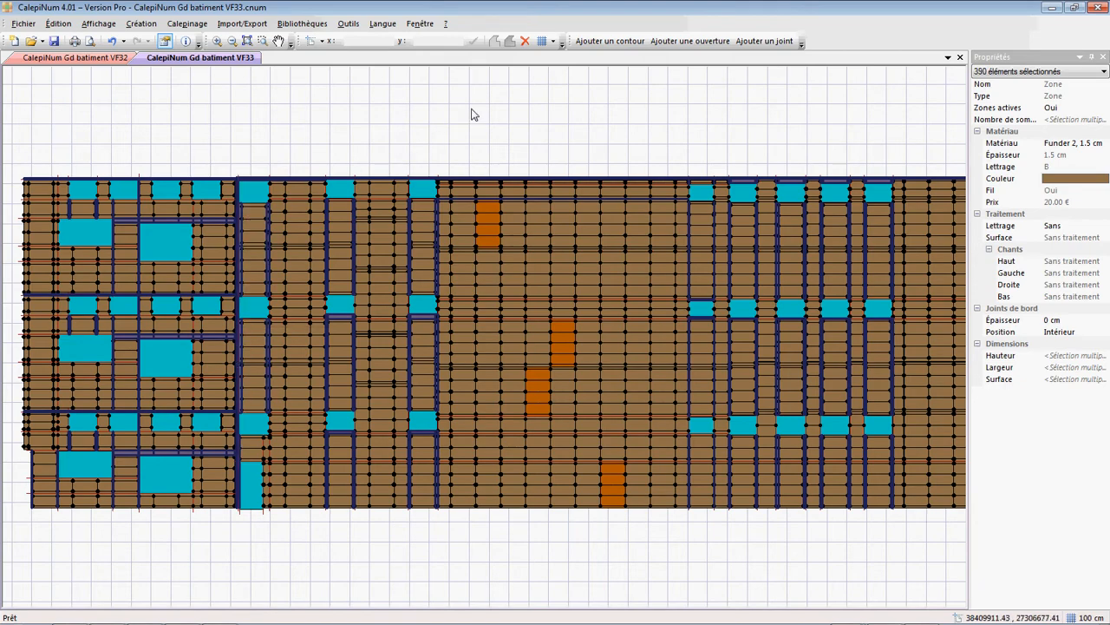
{"action": "scroll", "coordinate": [488, 119], "scroll_direction": "down", "scroll_amount": 1}
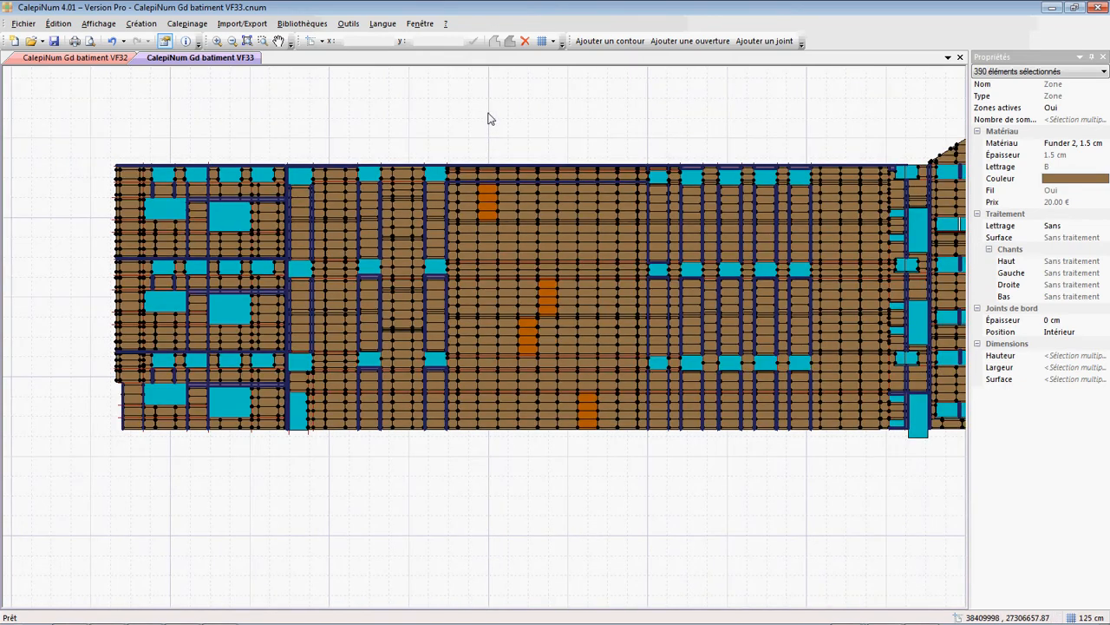
{"action": "middle_click_drag", "start_coordinate": [498, 114], "coordinate": [421, 130]}
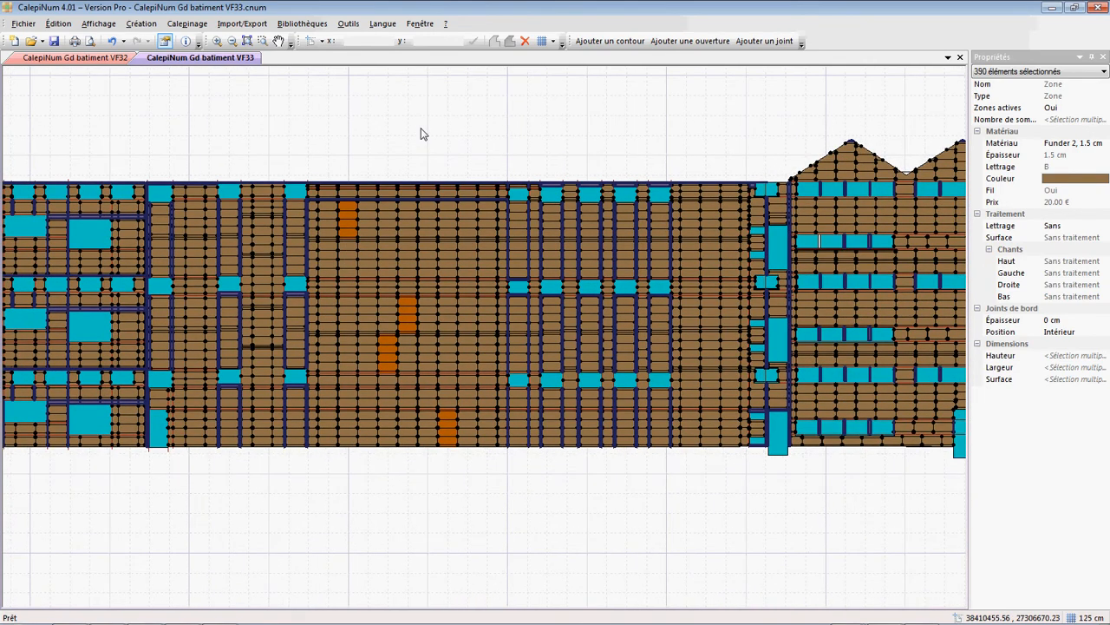
{"action": "scroll", "coordinate": [423, 134], "scroll_direction": "down", "scroll_amount": 1}
{"action": "middle_click_drag", "start_coordinate": [582, 124], "coordinate": [516, 137]}
{"action": "scroll", "coordinate": [608, 445], "scroll_direction": "up", "scroll_amount": 1}
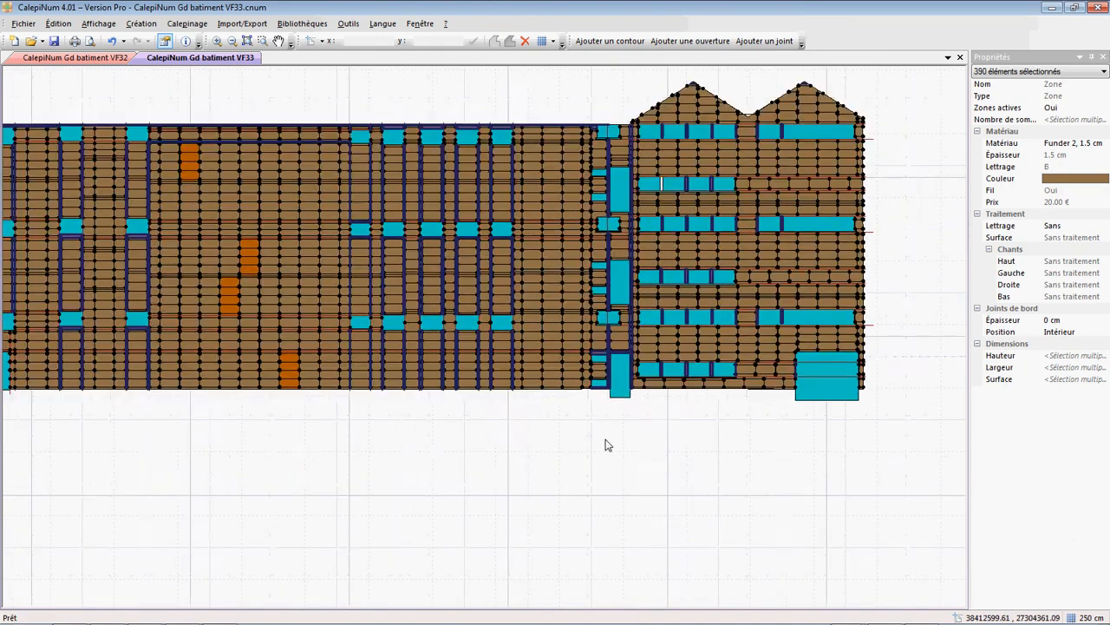
{"action": "scroll", "coordinate": [605, 440], "scroll_direction": "up", "scroll_amount": 1}
{"action": "mouse_move", "coordinate": [606, 440]}
{"action": "middle_mouse_down"}
{"action": "mouse_move", "coordinate": [559, 535]}
{"action": "mouse_move", "coordinate": [590, 582]}
{"action": "middle_mouse_up"}
{"action": "scroll", "coordinate": [581, 539], "scroll_direction": "up", "scroll_amount": 2}
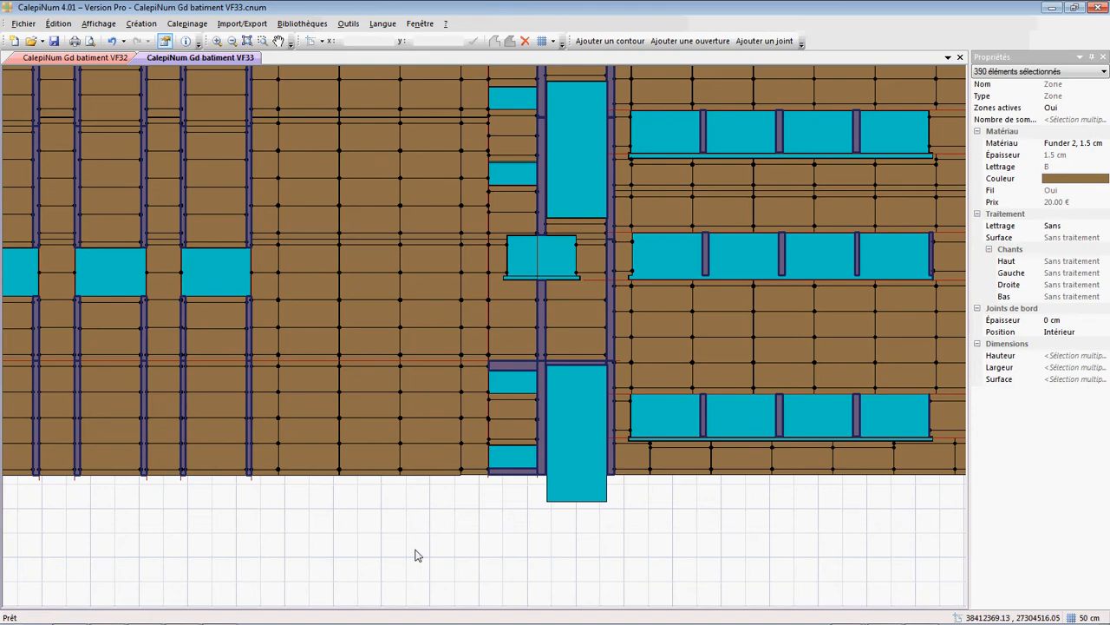
Select every element of the façade and group the rails (Grouper les lisses)
{"action": "key", "text": "ctrl+a"}
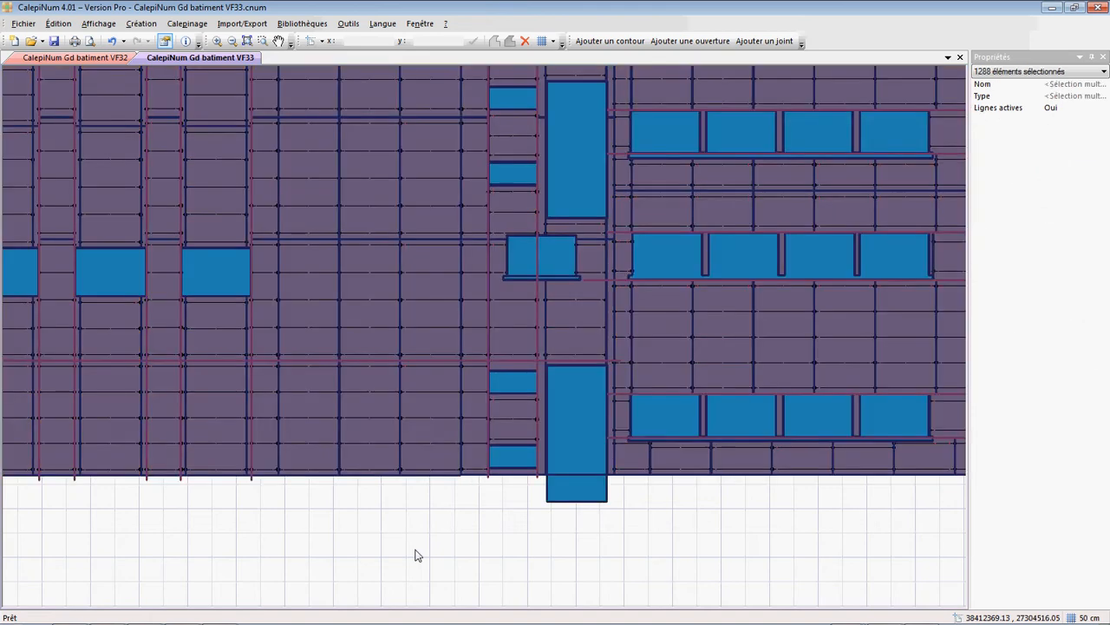
{"action": "right_click", "coordinate": [439, 217]}
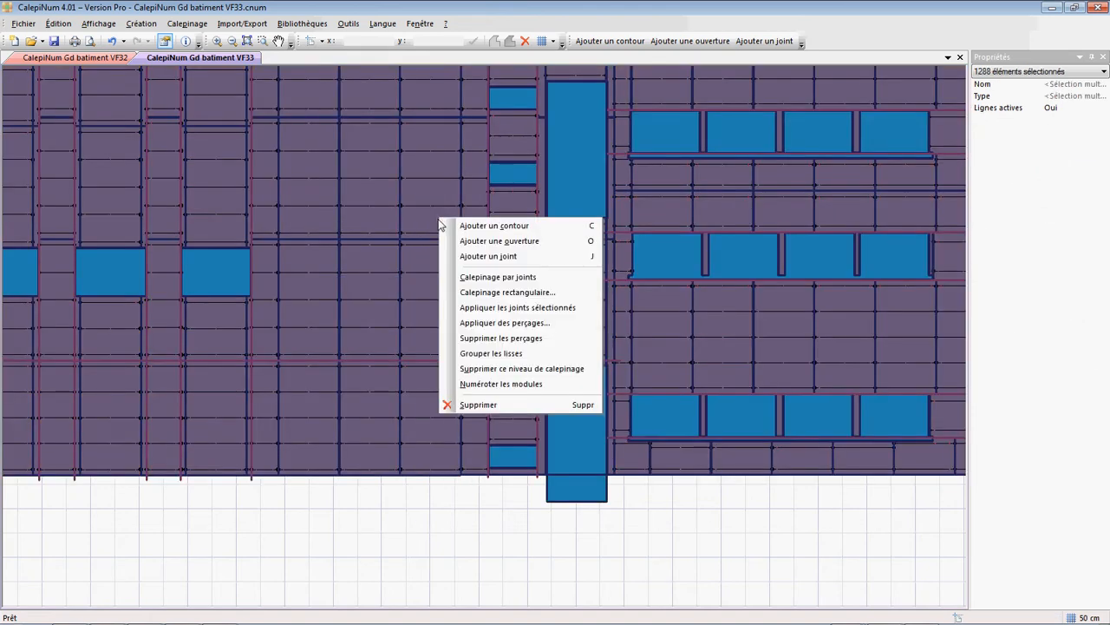
{"action": "left_click", "coordinate": [486, 354]}
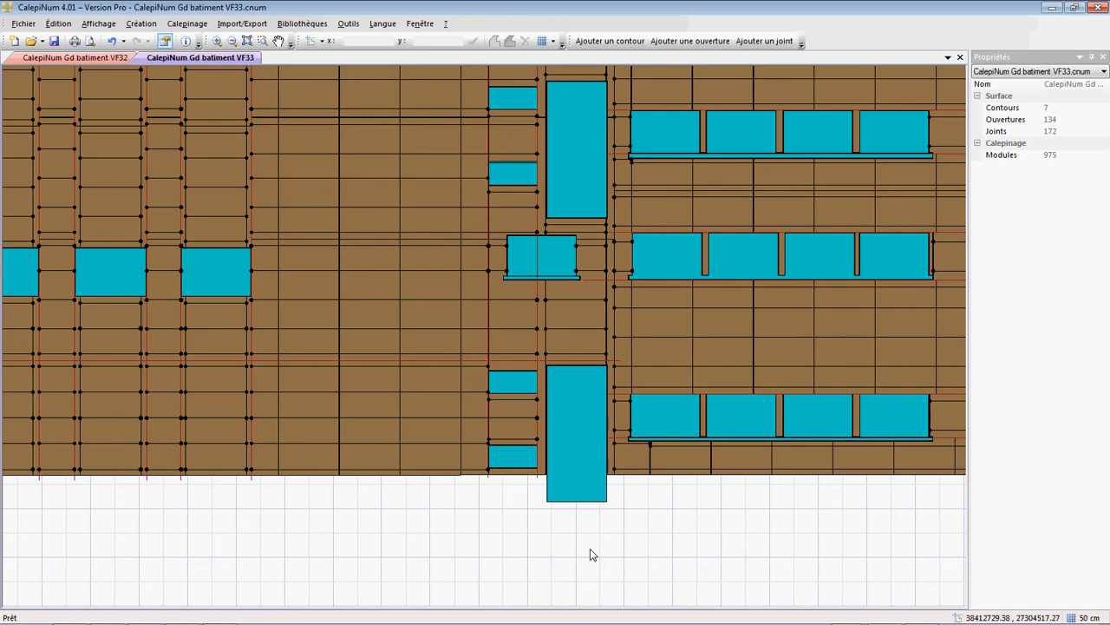
Number all the façade modules (Numéroter les modules)
{"action": "scroll", "coordinate": [590, 549], "scroll_direction": "down", "scroll_amount": 2}
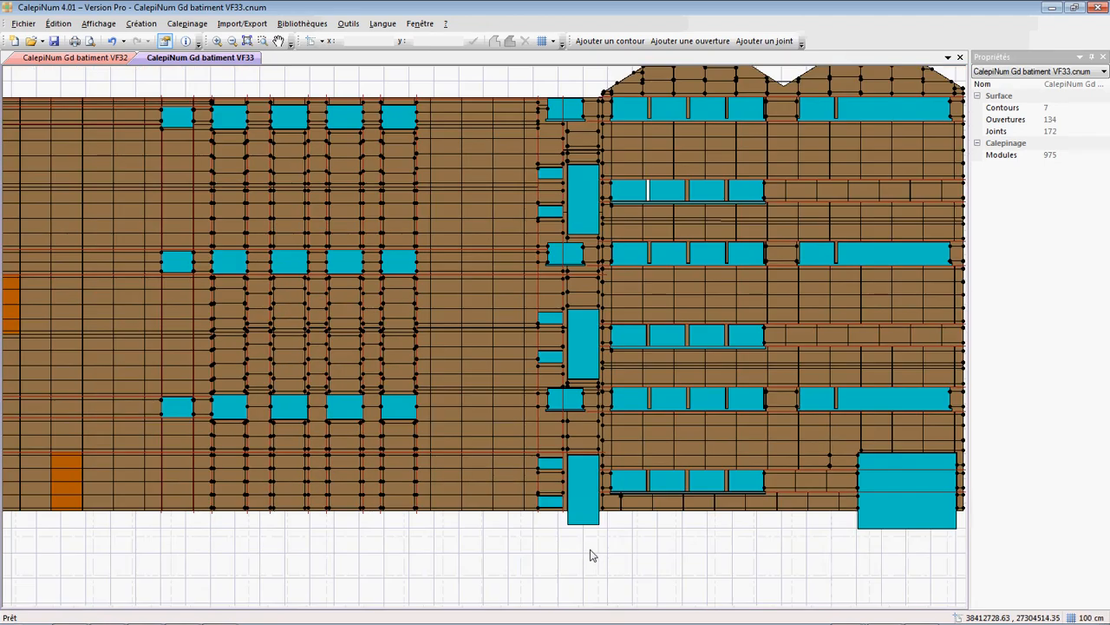
{"action": "middle_click_drag", "start_coordinate": [482, 555], "coordinate": [601, 548]}
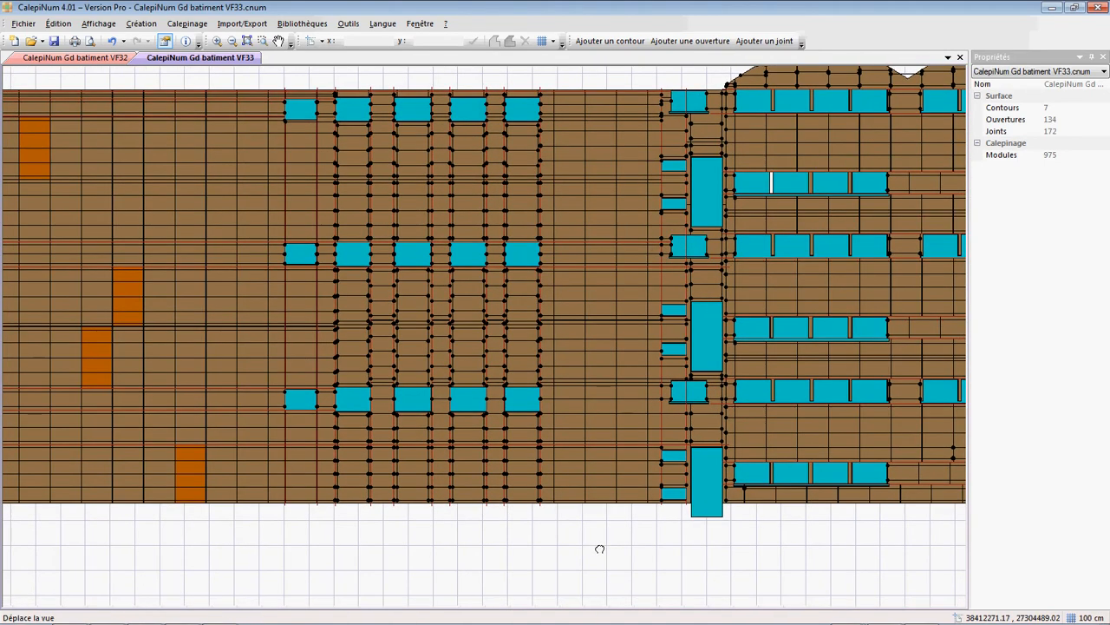
{"action": "scroll", "coordinate": [601, 547], "scroll_direction": "down", "scroll_amount": 1}
{"action": "middle_click_drag", "start_coordinate": [449, 553], "coordinate": [486, 528]}
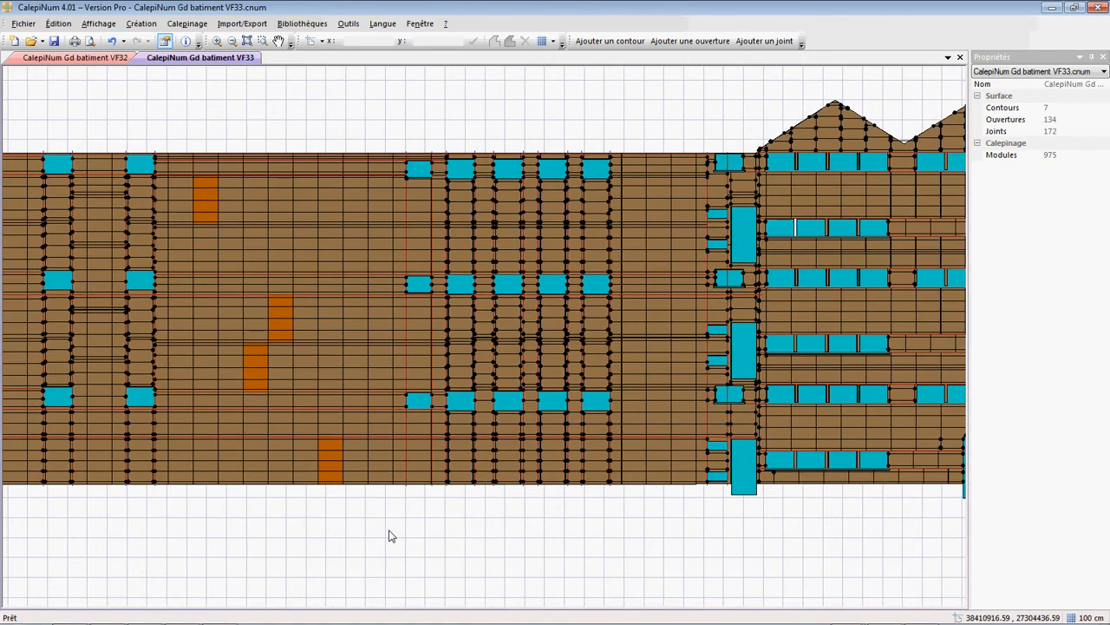
{"action": "right_click", "coordinate": [389, 532]}
{"action": "left_click", "coordinate": [451, 500]}
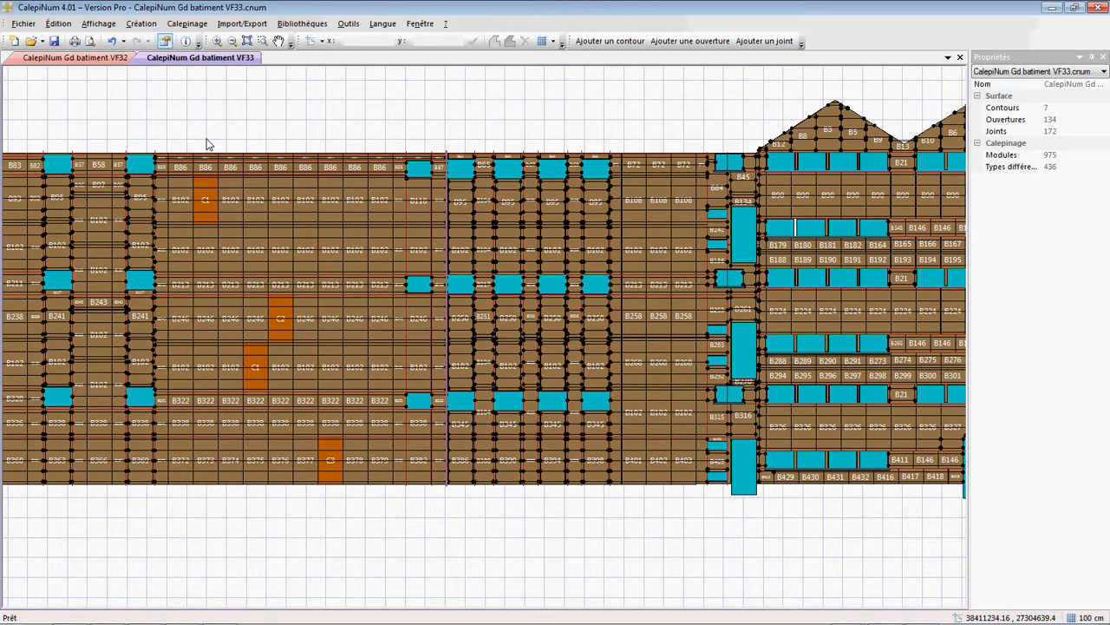
Preview the print report and examine its pages from the façade overview to the enlarged Récapitulatif on page 37
{"action": "left_click", "coordinate": [24, 24]}
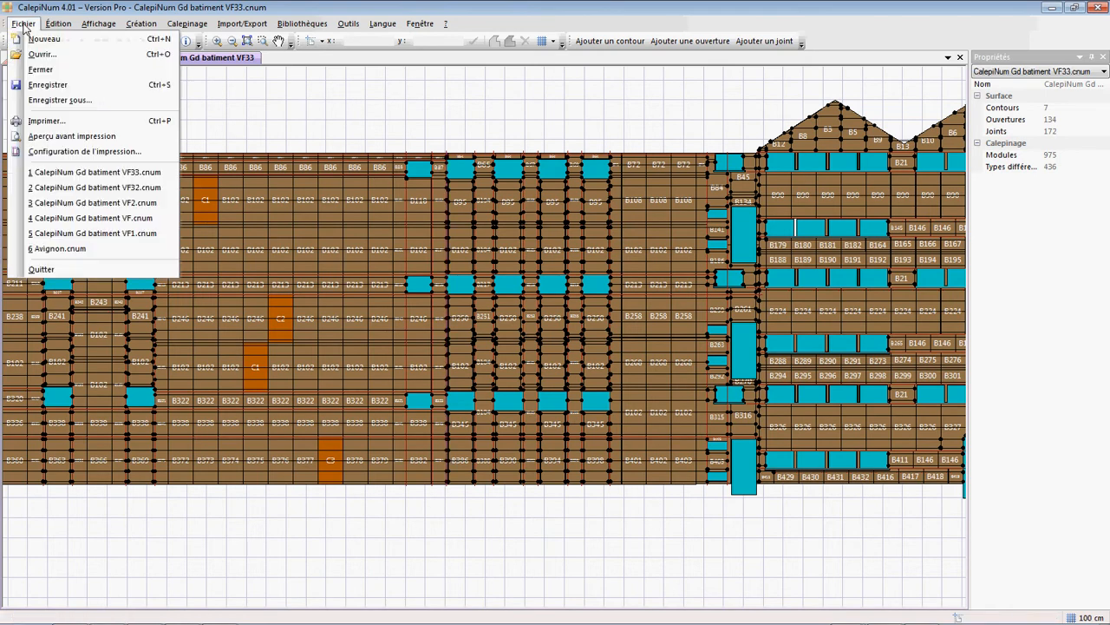
{"action": "left_click", "coordinate": [61, 137]}
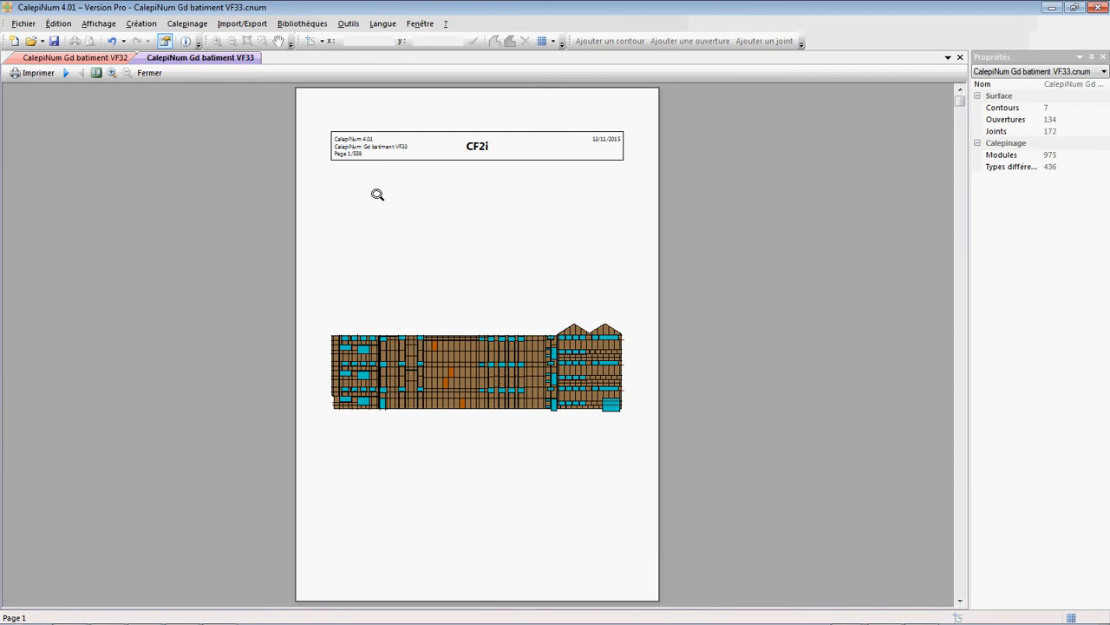
{"action": "left_click", "coordinate": [66, 75]}
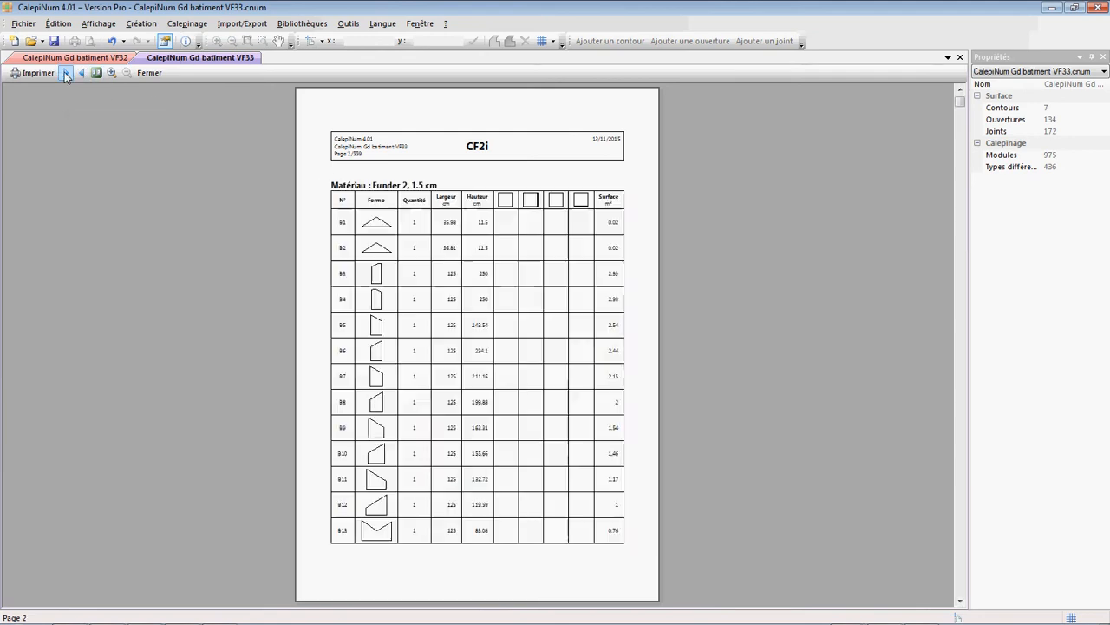
{"action": "left_click", "coordinate": [66, 75]}
{"action": "left_click", "coordinate": [66, 74]}
{"action": "left_click", "coordinate": [66, 75]}
{"action": "left_click", "coordinate": [65, 74]}
{"action": "left_click", "coordinate": [66, 75]}
{"action": "left_click", "coordinate": [66, 75]}
{"action": "left_click", "coordinate": [66, 75]}
{"action": "left_click", "coordinate": [66, 75]}
{"action": "left_click", "coordinate": [66, 75]}
{"action": "left_click", "coordinate": [65, 75]}
{"action": "left_click", "coordinate": [66, 74]}
{"action": "left_click", "coordinate": [66, 75]}
{"action": "left_click", "coordinate": [66, 75]}
{"action": "left_click", "coordinate": [66, 75]}
{"action": "left_click", "coordinate": [66, 75]}
{"action": "left_click", "coordinate": [66, 74]}
{"action": "left_click", "coordinate": [66, 75]}
{"action": "left_click", "coordinate": [66, 75]}
{"action": "left_click", "coordinate": [66, 74]}
{"action": "left_click", "coordinate": [66, 74]}
{"action": "left_click", "coordinate": [66, 75]}
{"action": "left_click", "coordinate": [66, 75]}
{"action": "left_click", "coordinate": [66, 75]}
{"action": "left_click", "coordinate": [66, 75]}
{"action": "left_click", "coordinate": [66, 75]}
{"action": "left_click", "coordinate": [66, 75]}
{"action": "left_click", "coordinate": [66, 75]}
{"action": "left_click", "coordinate": [66, 74]}
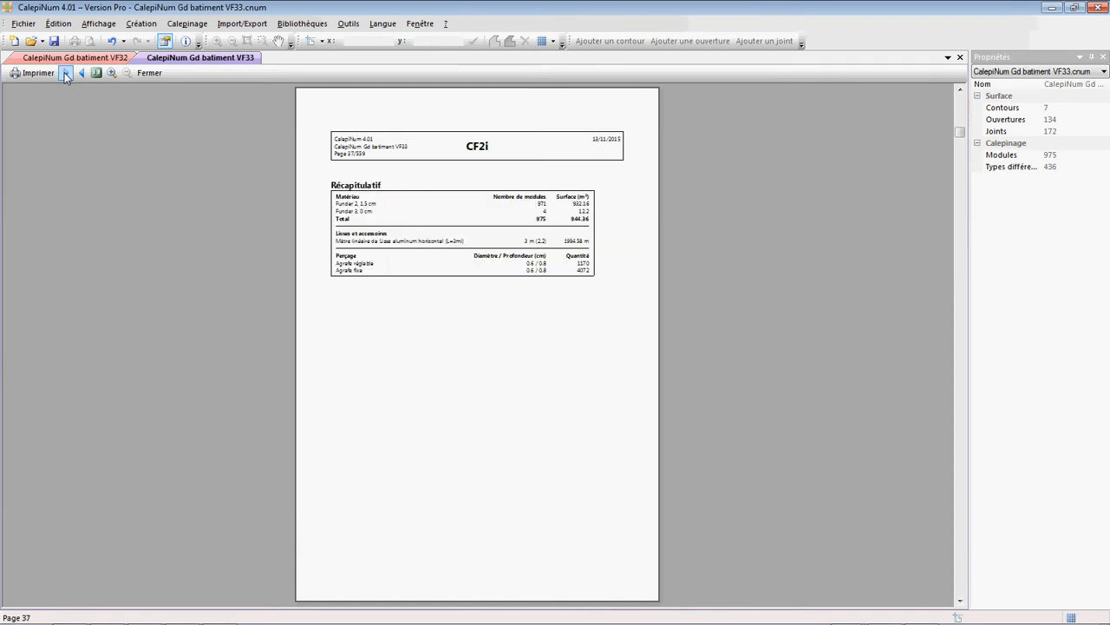
{"action": "left_click", "coordinate": [64, 73]}
{"action": "left_click", "coordinate": [81, 73]}
{"action": "left_click", "coordinate": [318, 217]}
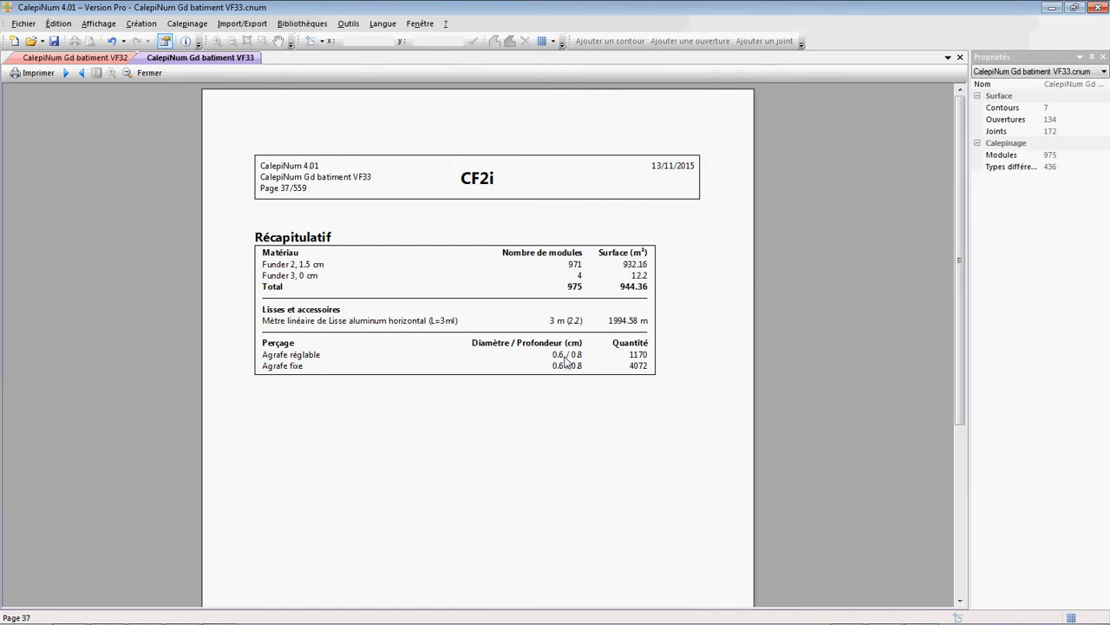
Examine the dimensioned drilling sheet of module B3 on page 38 and close the print preview
{"action": "left_click", "coordinate": [66, 73]}
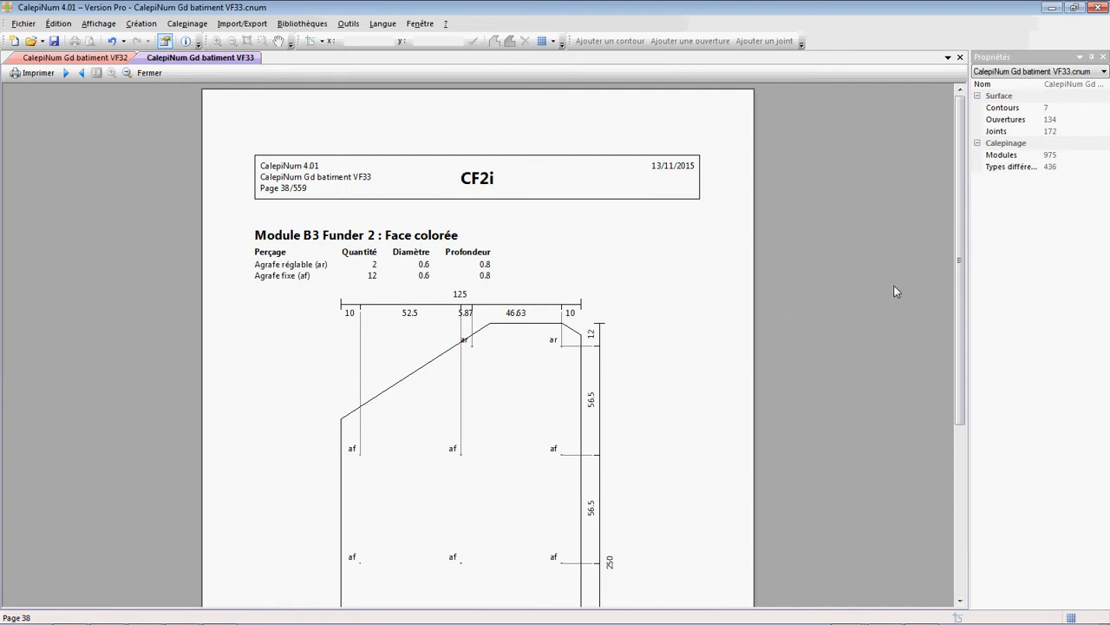
{"action": "left_click_drag", "start_coordinate": [961, 274], "coordinate": [960, 419]}
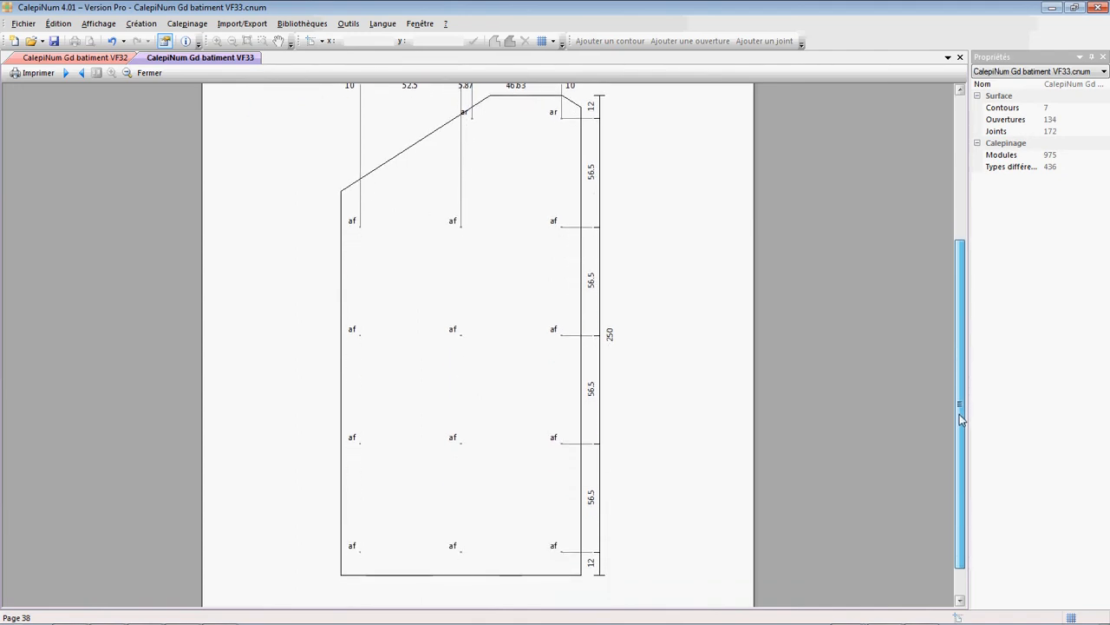
{"action": "left_click_drag", "start_coordinate": [960, 419], "coordinate": [959, 324]}
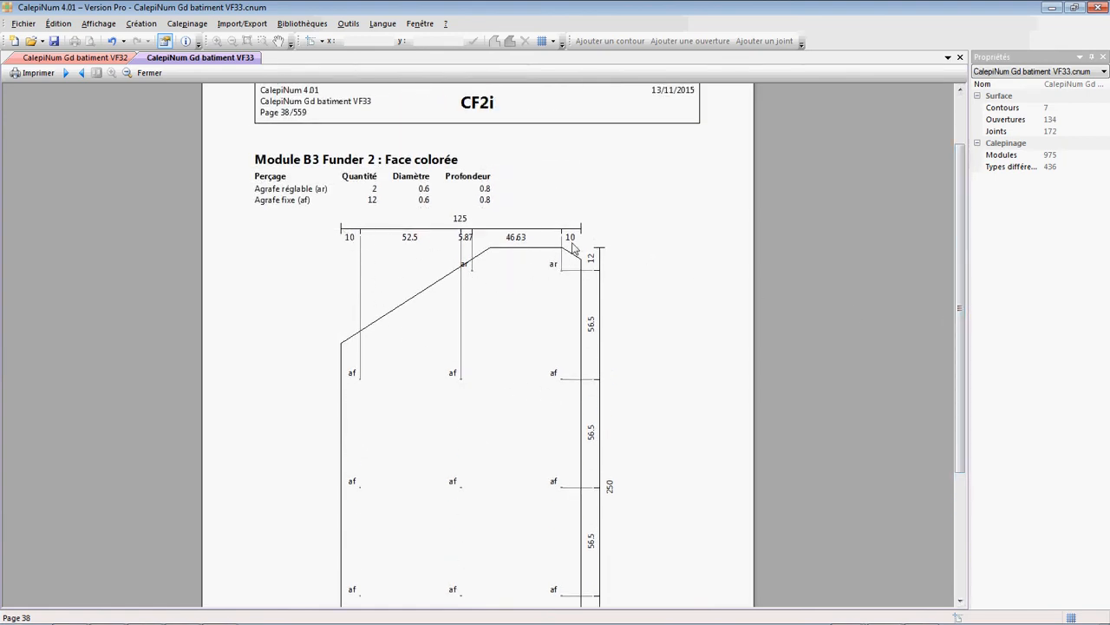
{"action": "left_click_drag", "start_coordinate": [959, 233], "coordinate": [958, 307]}
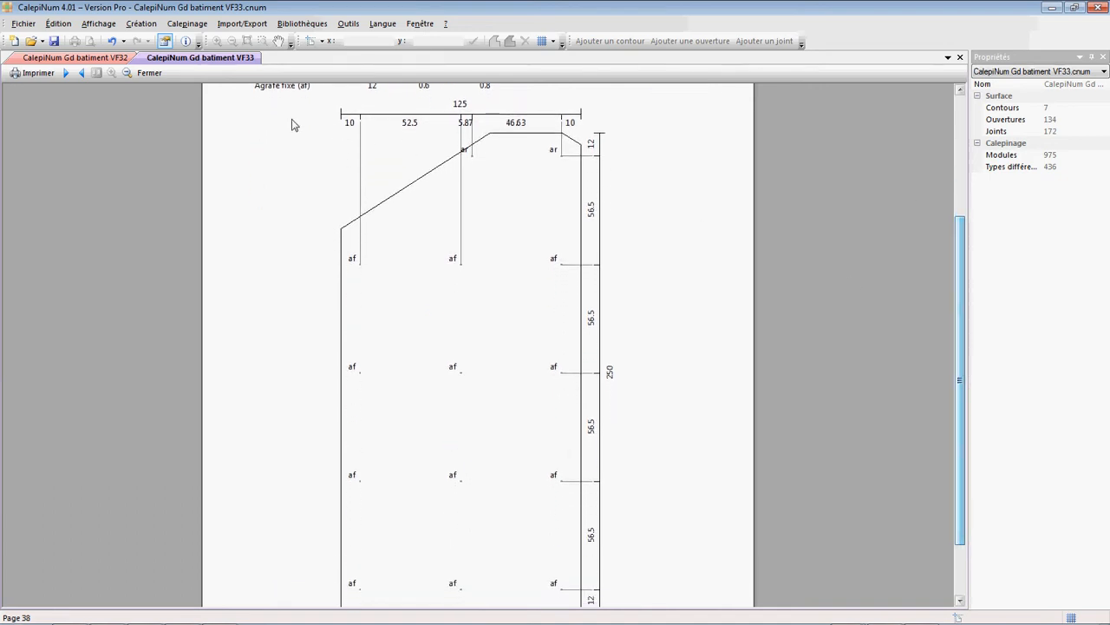
{"action": "left_click", "coordinate": [150, 73]}
{"action": "left_click", "coordinate": [149, 75]}
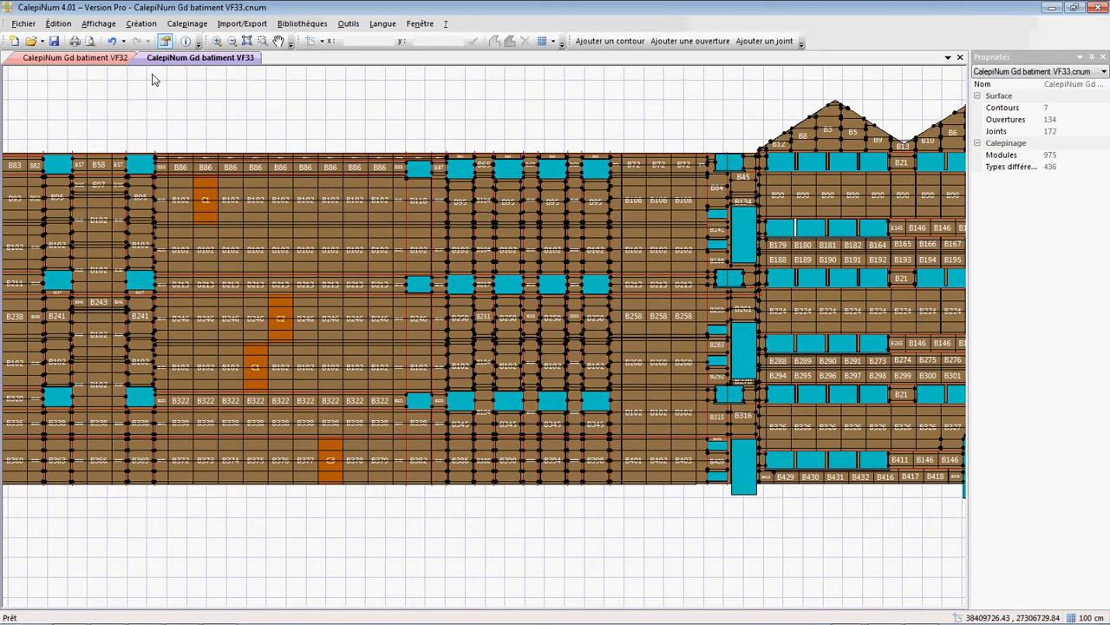
Export the façade layout in DXF format to the Bureau folder as CalepiNum Gd batiment VF34.dxf
{"action": "scroll", "coordinate": [157, 79], "scroll_direction": "down", "scroll_amount": 1}
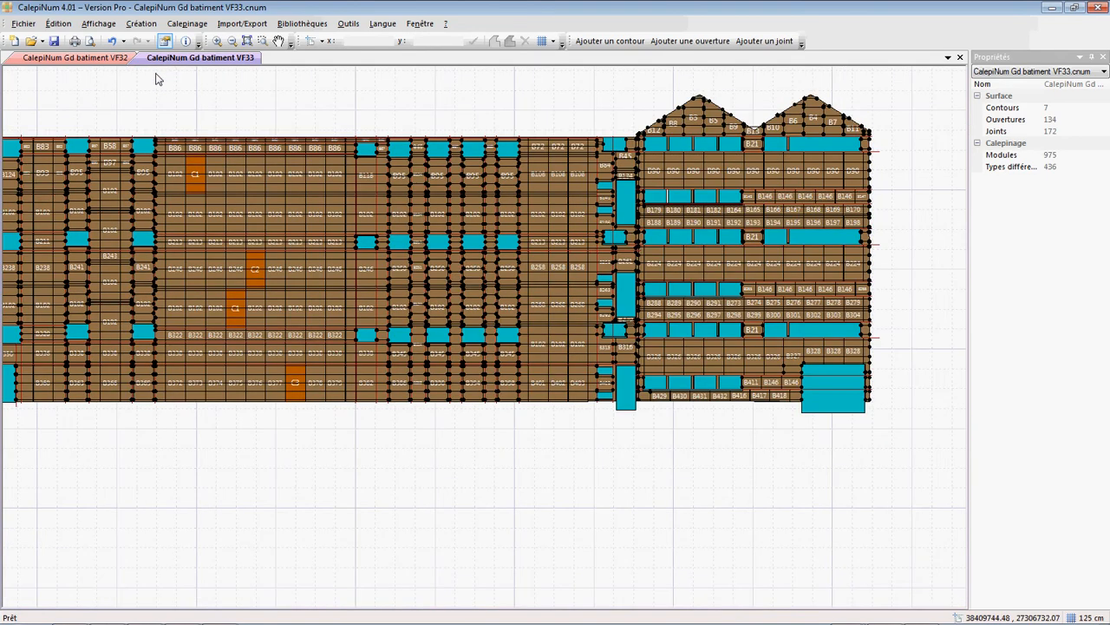
{"action": "left_click", "coordinate": [236, 25]}
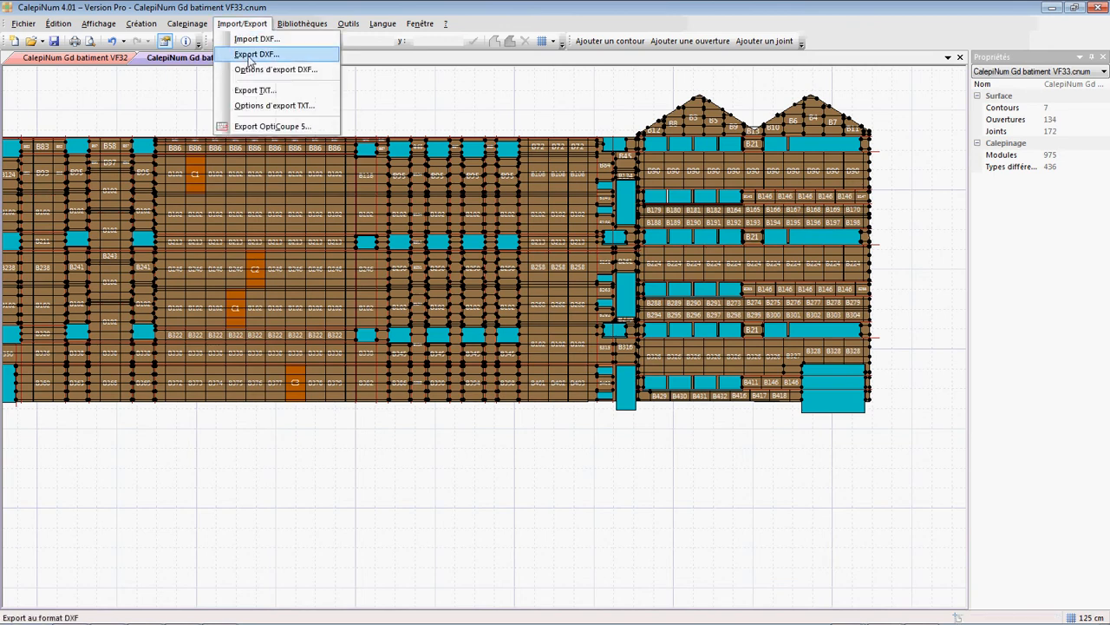
{"action": "left_click", "coordinate": [250, 54]}
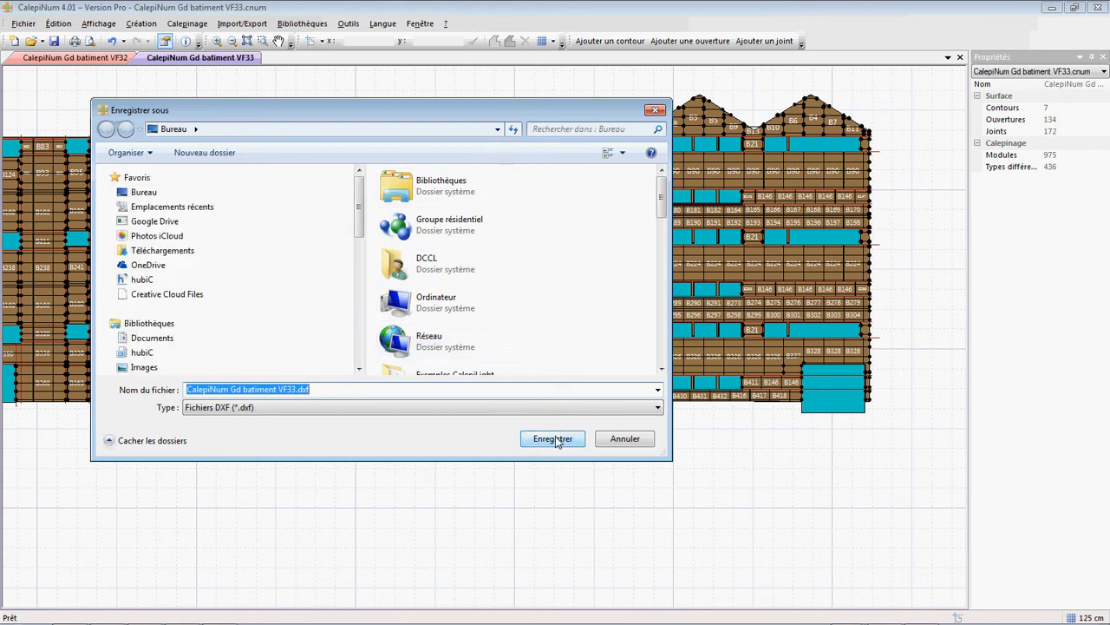
{"action": "left_click", "coordinate": [290, 390]}
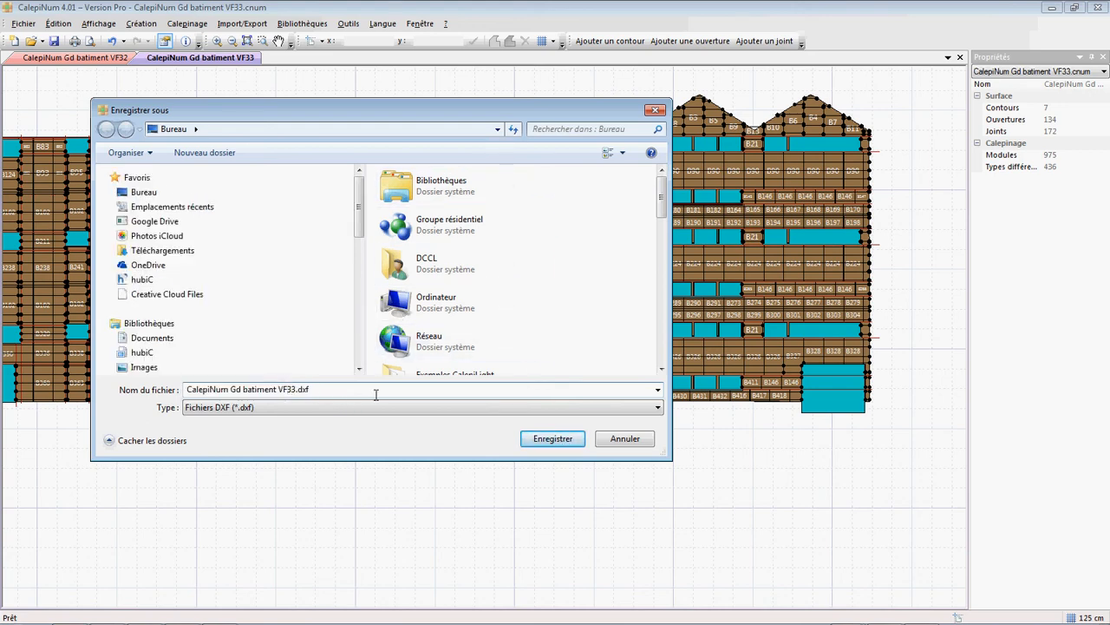
{"action": "key", "text": "Delete"}
{"action": "key", "text": "Delete"}
{"action": "type", "text": "34"}
{"action": "key", "text": "Return"}
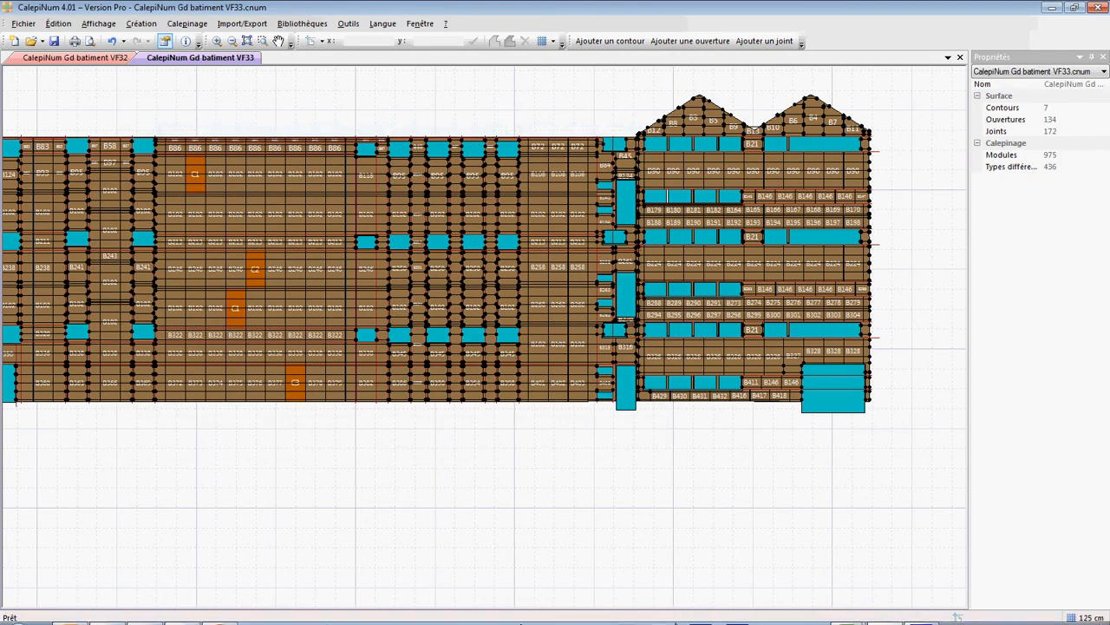
Switch to SmartSketch and open CalepiNum Gd batiment VF34.dxf from the Bureau folder
{"action": "left_click", "coordinate": [627, 611]}
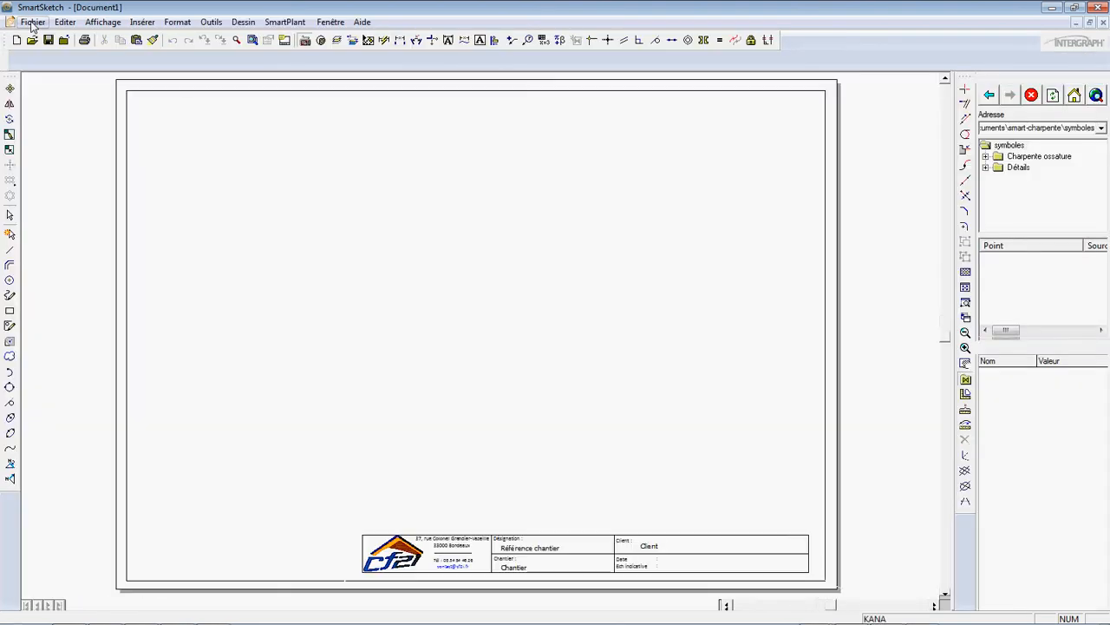
{"action": "left_click", "coordinate": [32, 22]}
{"action": "left_click", "coordinate": [78, 54]}
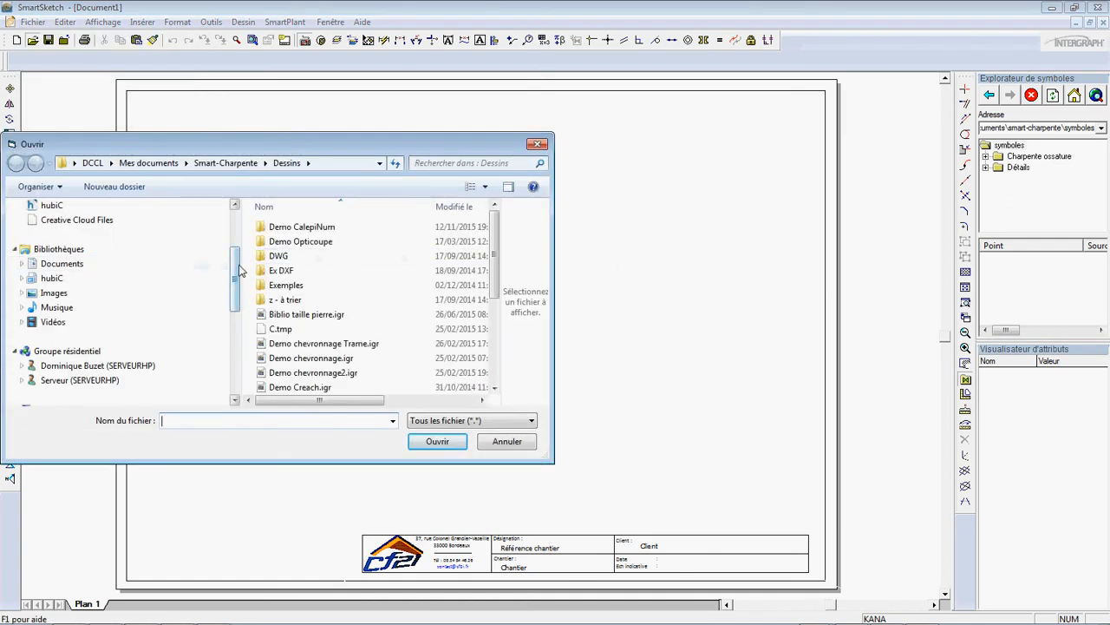
{"action": "scroll", "coordinate": [148, 242], "scroll_direction": "up", "scroll_amount": 3}
{"action": "left_click", "coordinate": [101, 228]}
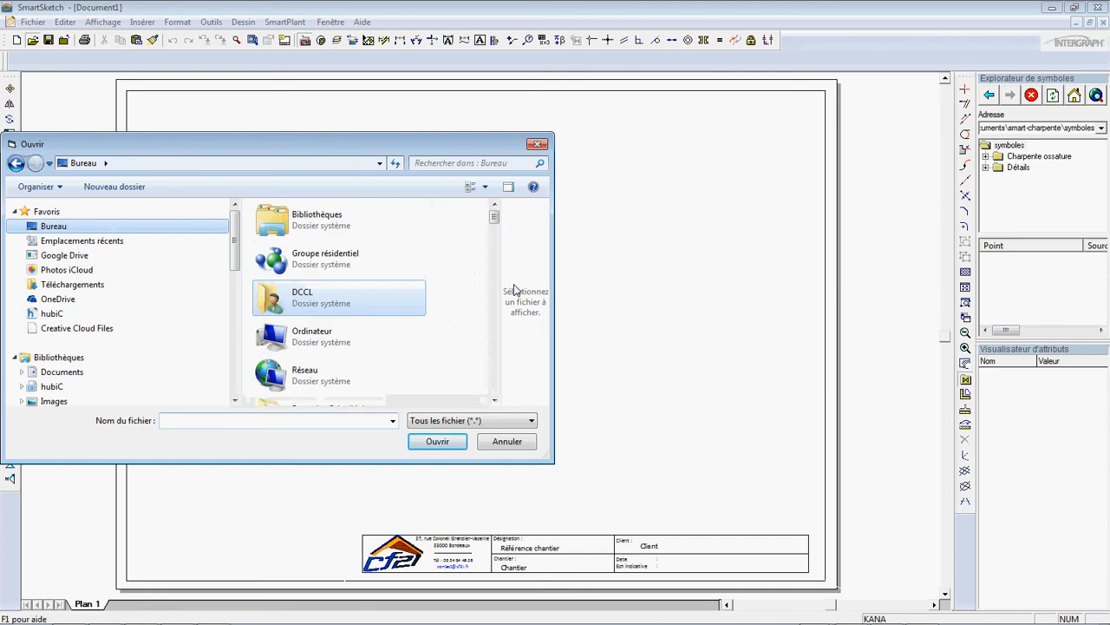
{"action": "left_click_drag", "start_coordinate": [495, 219], "coordinate": [499, 357]}
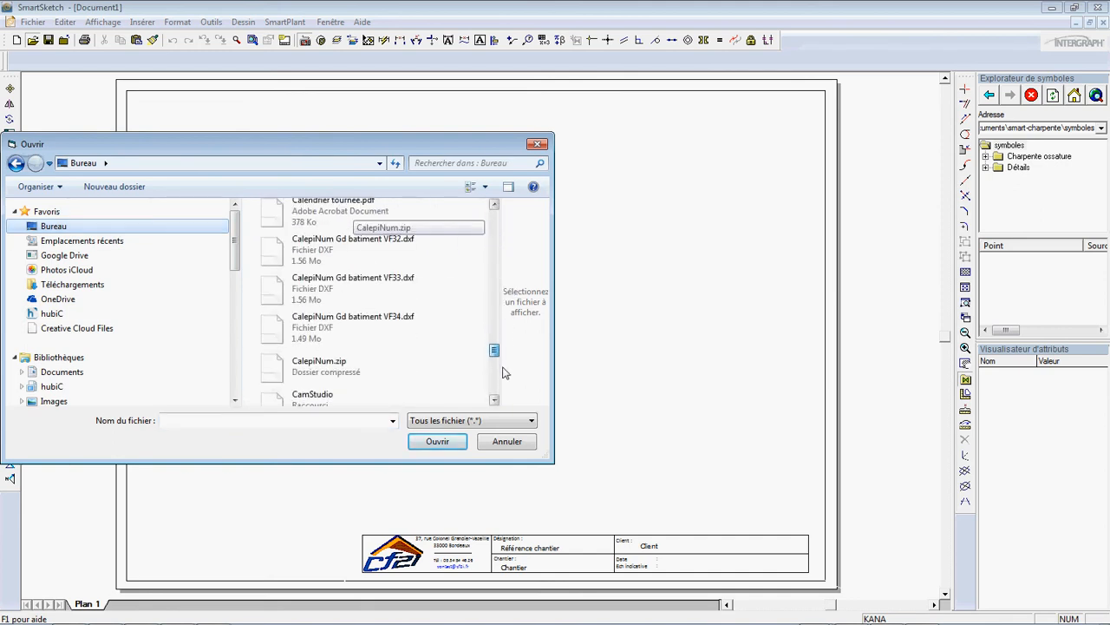
{"action": "left_click", "coordinate": [364, 327]}
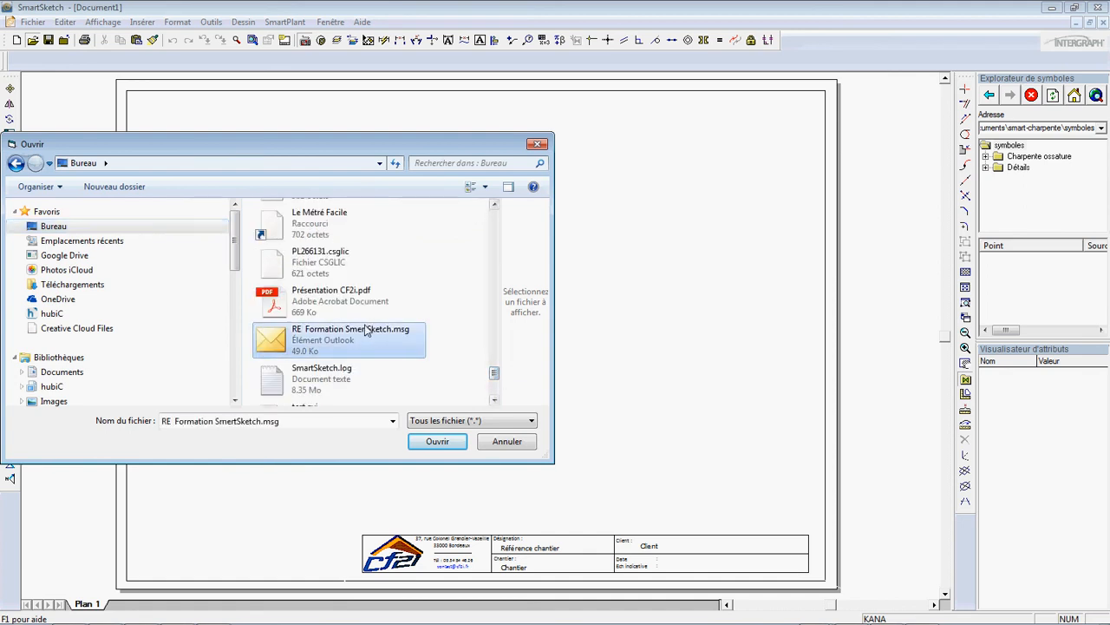
{"action": "left_click", "coordinate": [366, 368]}
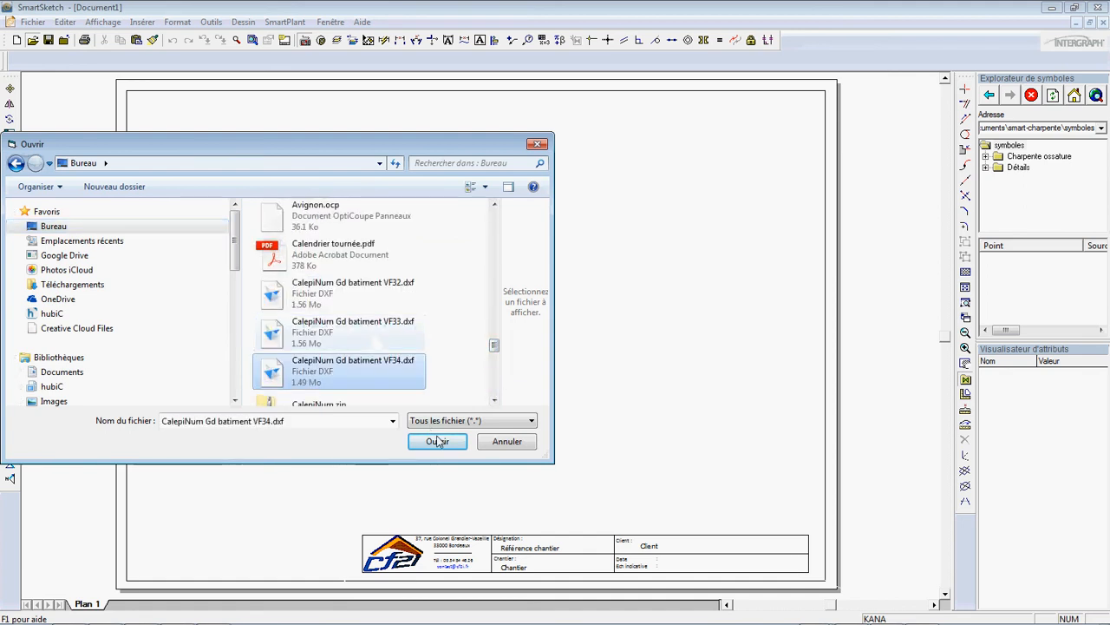
{"action": "key", "text": "Return"}
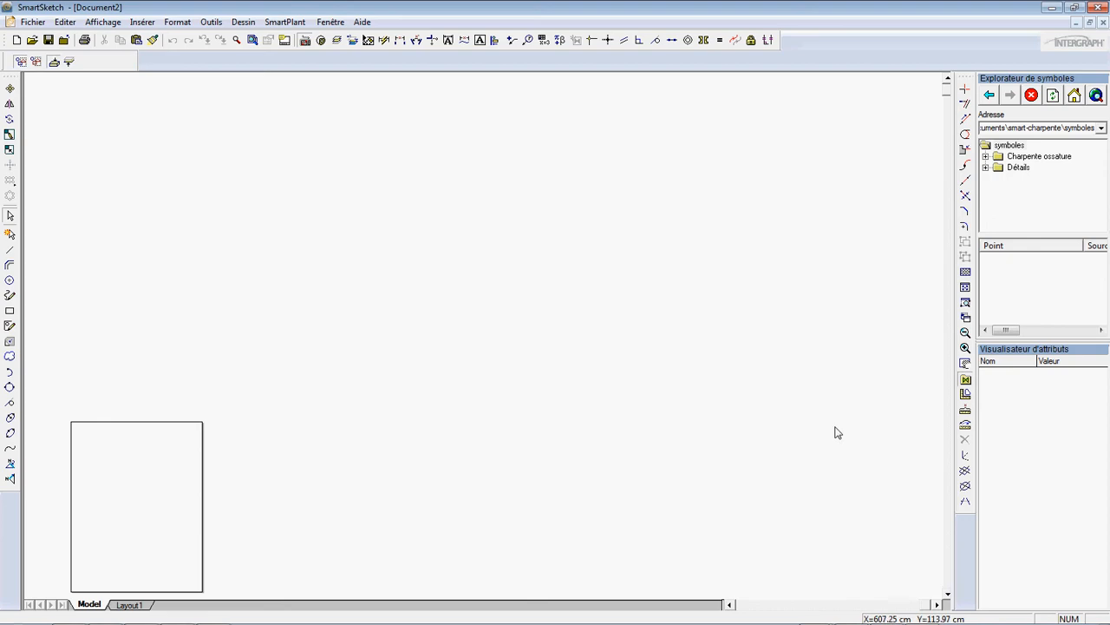
Fit the imported façade in view, clear its selection and inspect the outline of module B375
{"action": "left_click", "coordinate": [965, 288]}
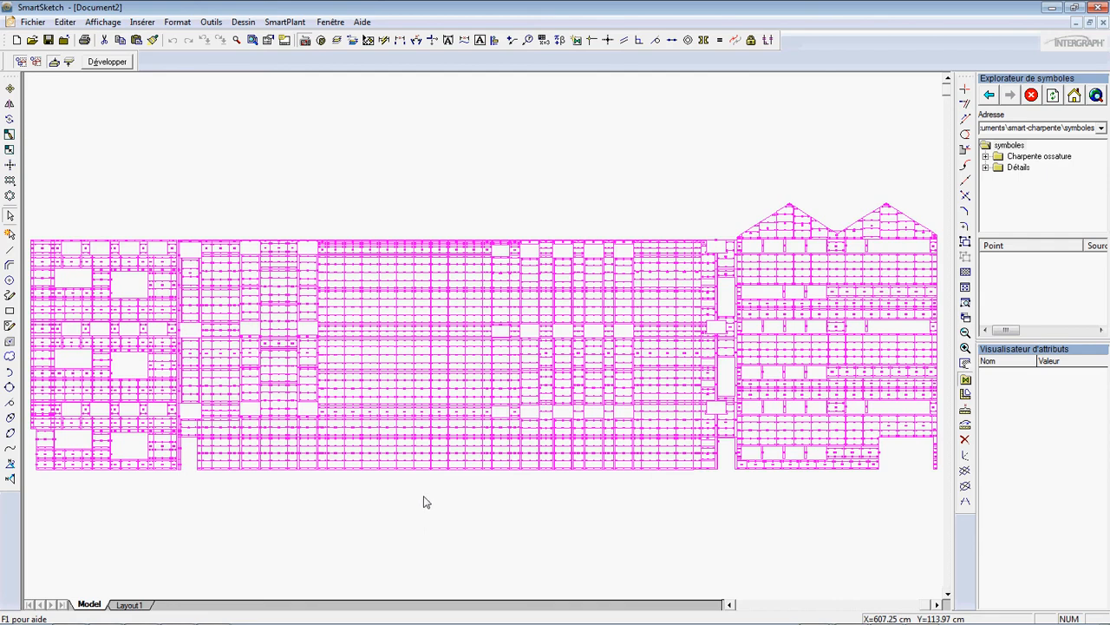
{"action": "left_click", "coordinate": [425, 501]}
{"action": "scroll", "coordinate": [424, 502], "scroll_direction": "up", "scroll_amount": 4}
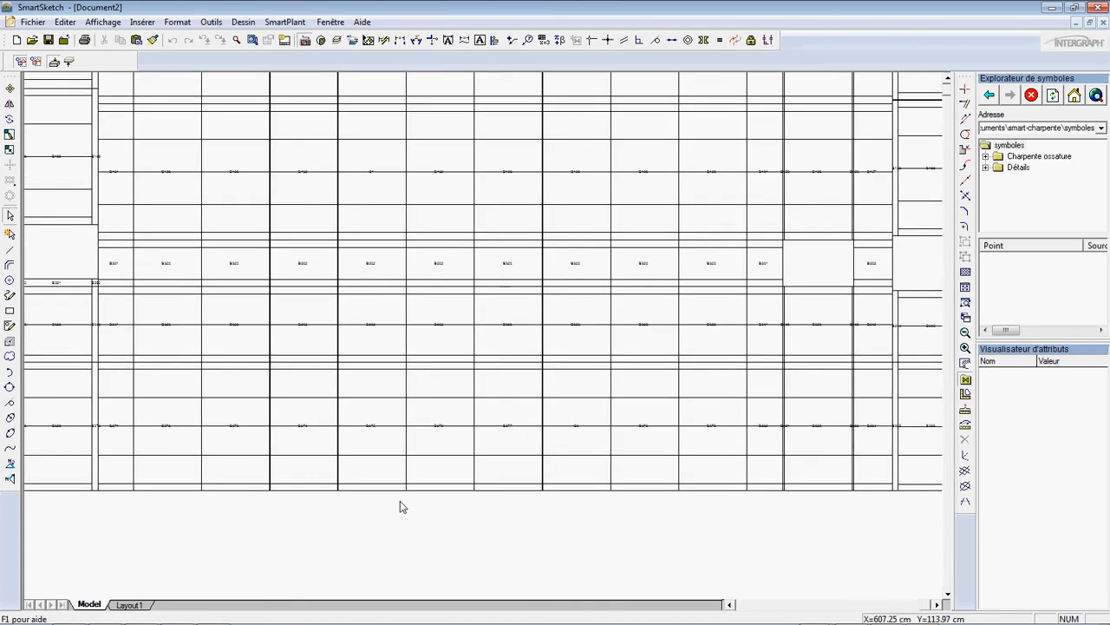
{"action": "scroll", "coordinate": [400, 506], "scroll_direction": "up", "scroll_amount": 3}
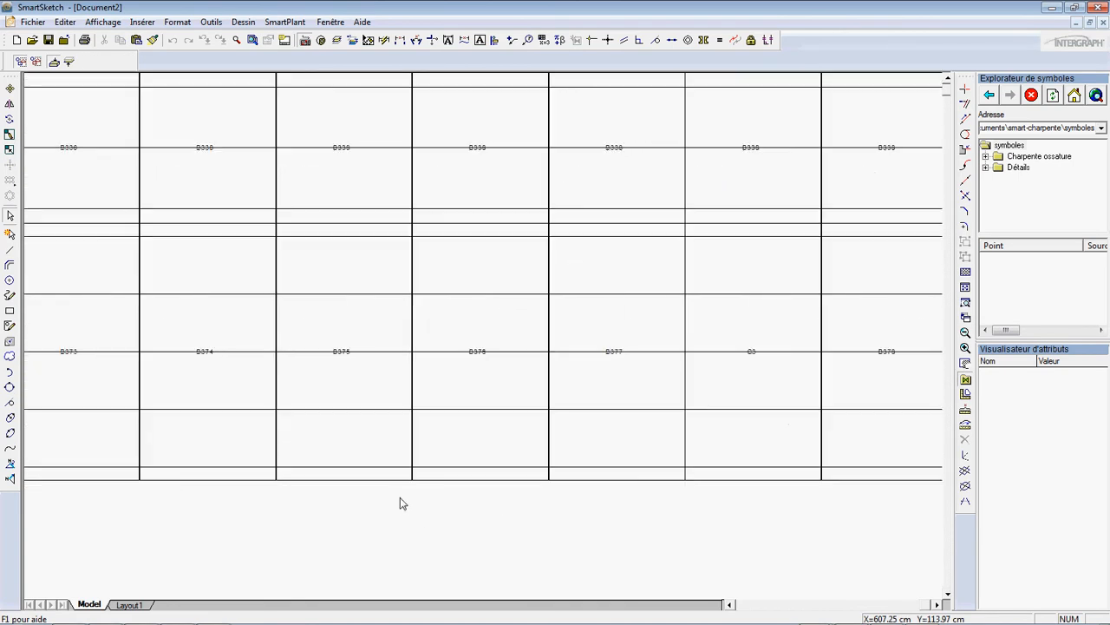
{"action": "left_click", "coordinate": [327, 471]}
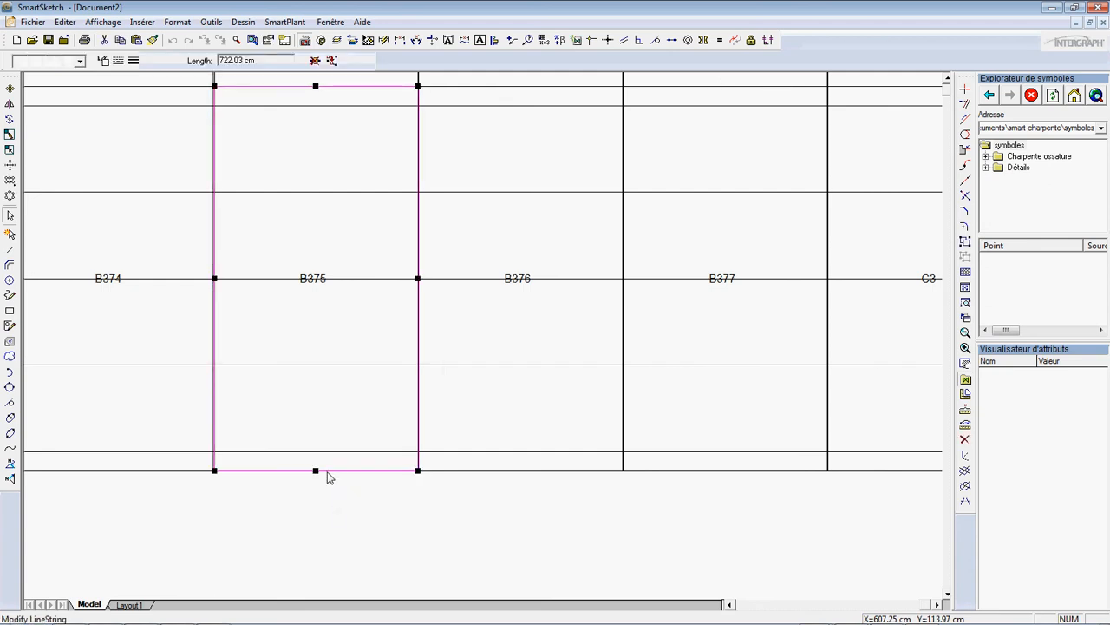
Inspect the horizontal line crossing module B375 and check the diameter of the drill hole on it
{"action": "left_click", "coordinate": [322, 368]}
{"action": "scroll", "coordinate": [319, 414], "scroll_direction": "up", "scroll_amount": 2}
{"action": "scroll", "coordinate": [318, 409], "scroll_direction": "up", "scroll_amount": 3}
{"action": "middle_click_drag", "start_coordinate": [285, 374], "coordinate": [538, 439]}
{"action": "scroll", "coordinate": [253, 357], "scroll_direction": "up", "scroll_amount": 3}
{"action": "scroll", "coordinate": [253, 361], "scroll_direction": "up", "scroll_amount": 3}
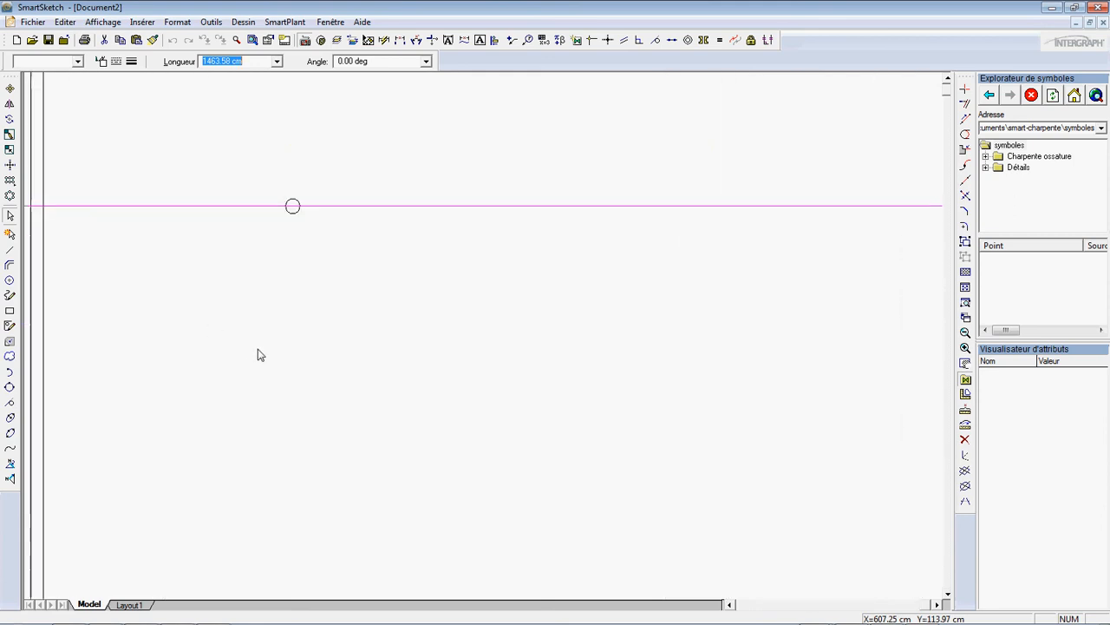
{"action": "left_click", "coordinate": [293, 214]}
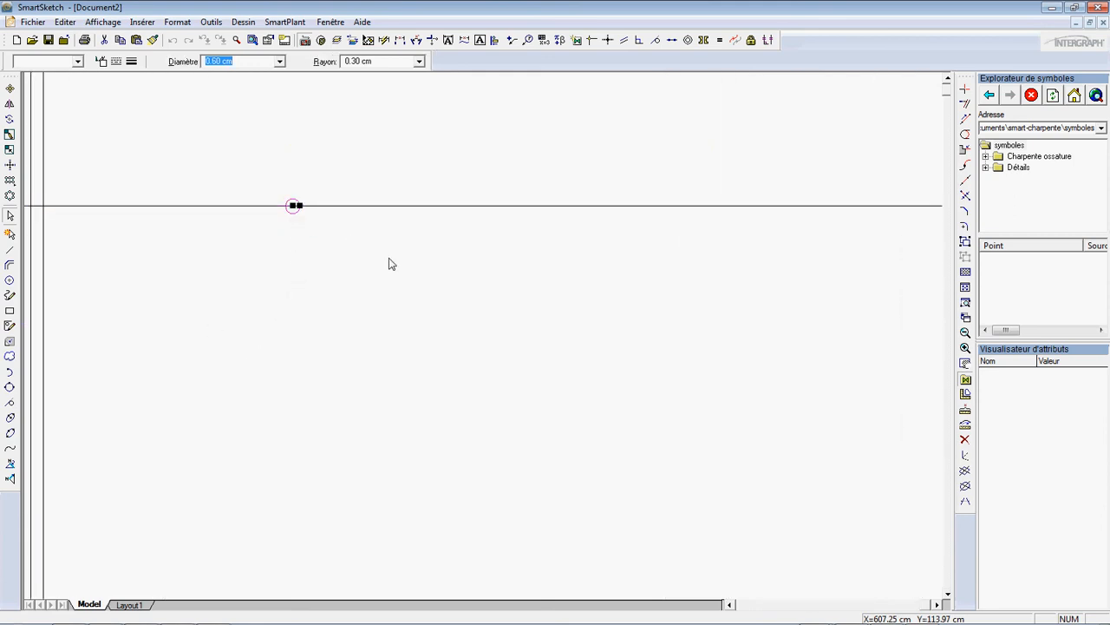
{"action": "key", "text": "Escape"}
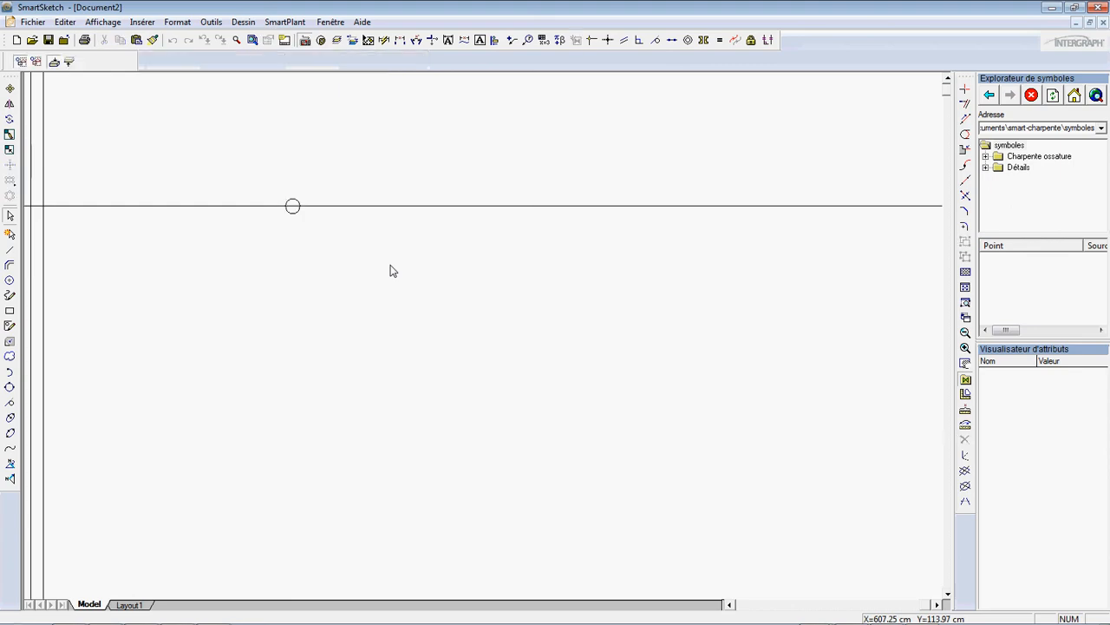
{"action": "scroll", "coordinate": [390, 271], "scroll_direction": "down", "scroll_amount": 1}
Switch back to CalepiNum and view the whole VF33 façade layout
{"action": "mouse_move", "coordinate": [627, 612]}
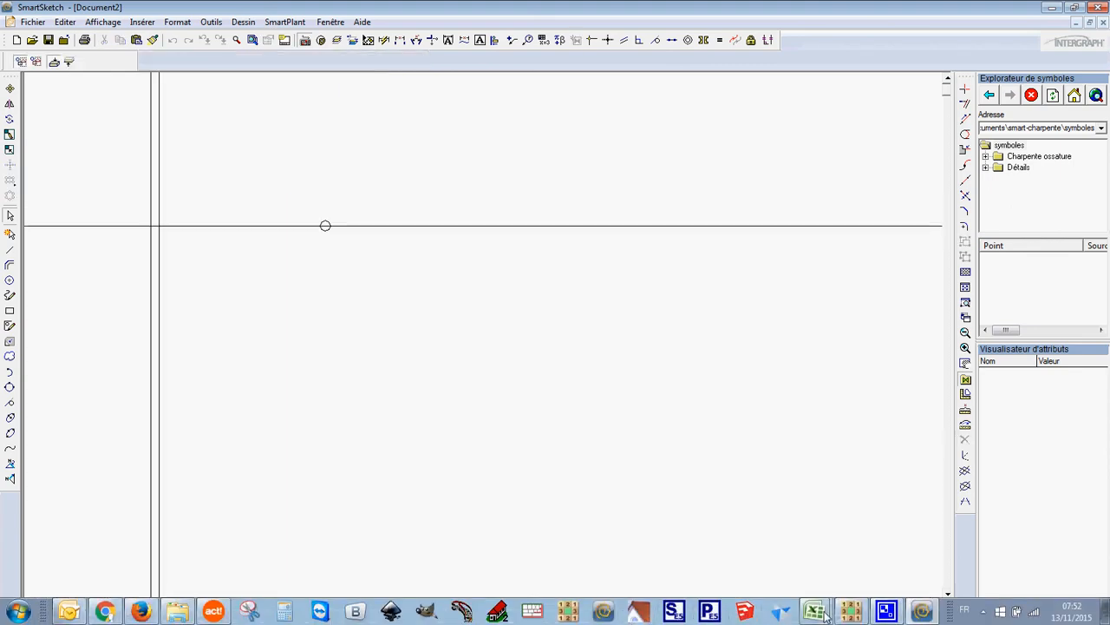
{"action": "left_click", "coordinate": [851, 611]}
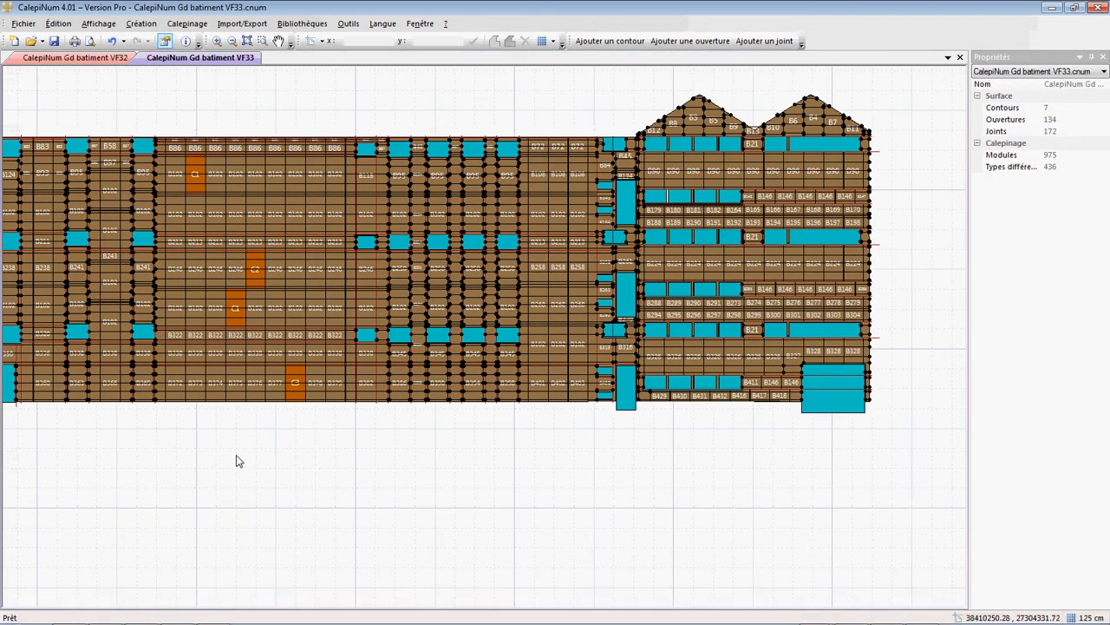
{"action": "middle_click_drag", "start_coordinate": [239, 461], "coordinate": [352, 497]}
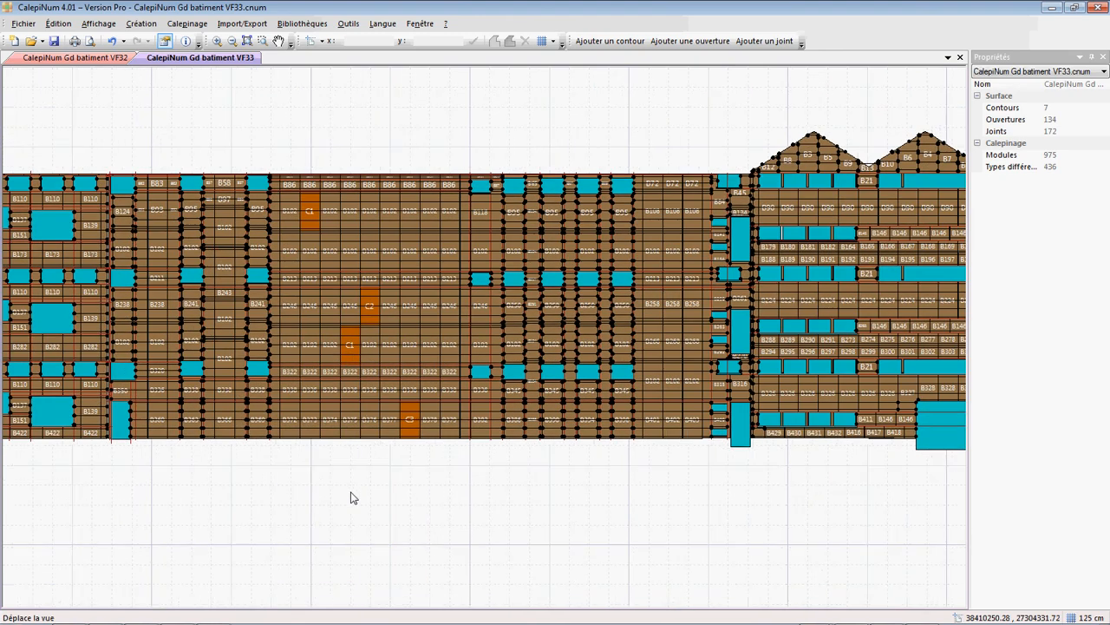
{"action": "scroll", "coordinate": [353, 497], "scroll_direction": "down", "scroll_amount": 1}
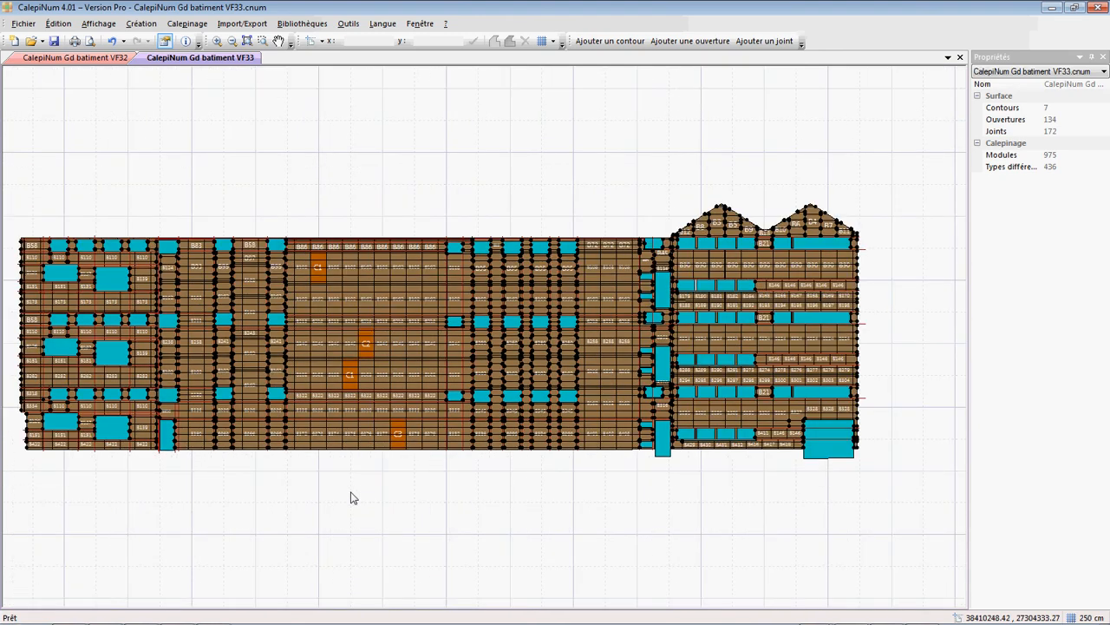